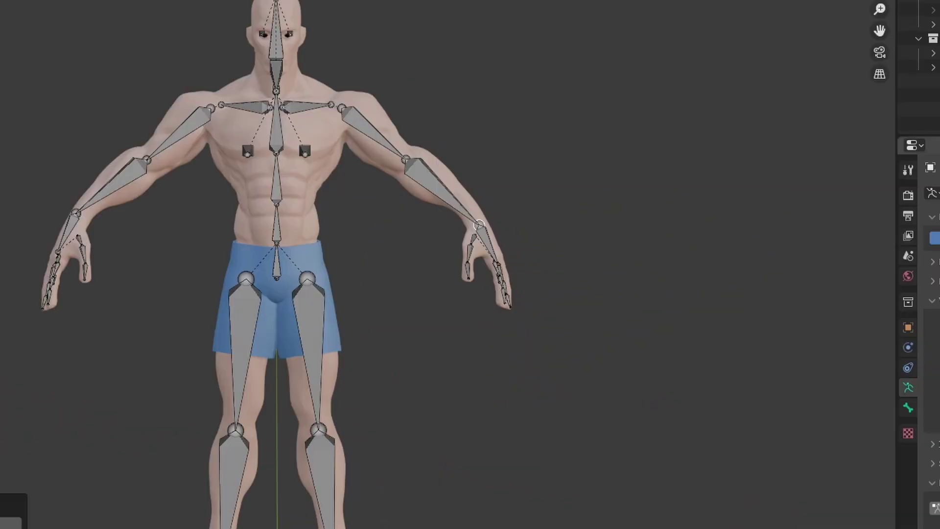
# Step: Box-select the generated rig's finger controls below the hand and scale them to curl the fingers
pyautogui.moveTo(626, 372)
pyautogui.mouseDown(button='middle')
pyautogui.moveTo(602, 327)
pyautogui.moveTo(493, 322)
pyautogui.mouseUp(button='middle')
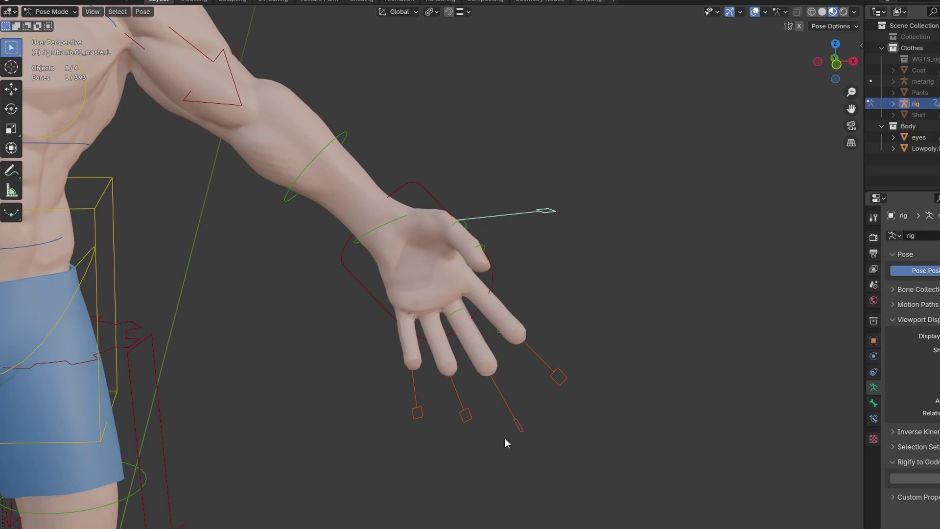
pyautogui.moveTo(402, 461); pyautogui.dragTo(566, 393)
pyautogui.press('s')
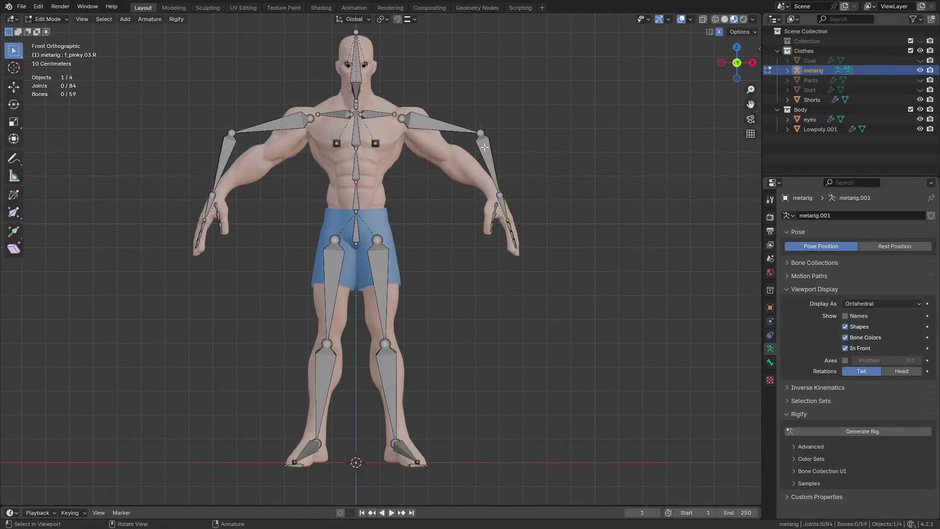
# Step: Select the left forearm and hand bones and try a rotation in side view, then cancel it
pyautogui.click(484, 147)
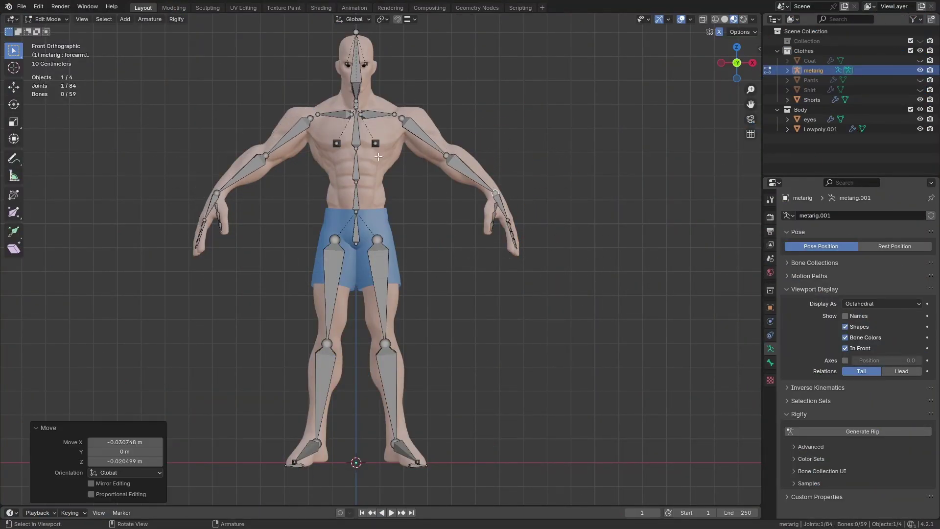
pyautogui.press('KP_3')
pyautogui.moveTo(485, 154); pyautogui.dragTo(487, 220, button='middle')
pyautogui.press('KP_3')
pyautogui.press('r')
pyautogui.press('Escape')
pyautogui.scroll(-3, 487, 227)
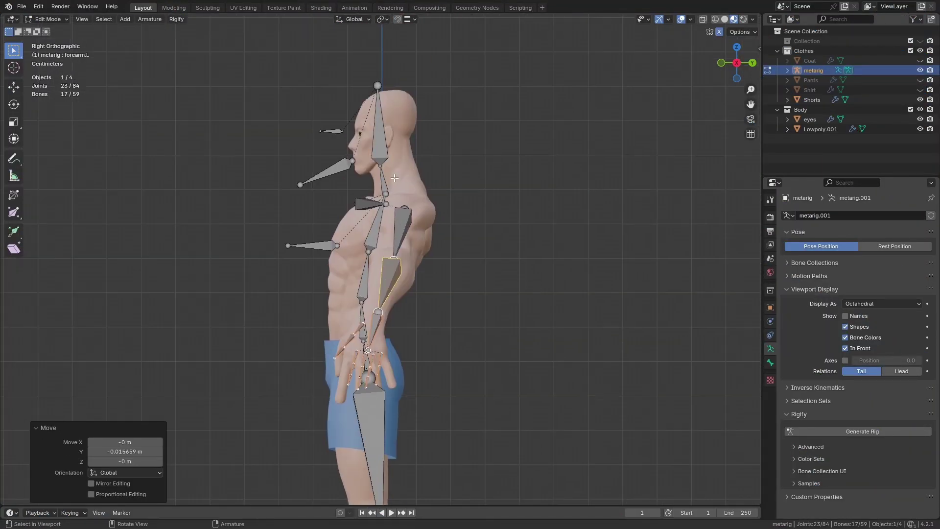
pyautogui.click(346, 169)
pyautogui.moveTo(345, 169)
pyautogui.keyDown('shift'); pyautogui.mouseDown(button='middle')
pyautogui.moveTo(449, 187)
pyautogui.moveTo(382, 147)
pyautogui.mouseUp(button='middle'); pyautogui.keyUp('shift')
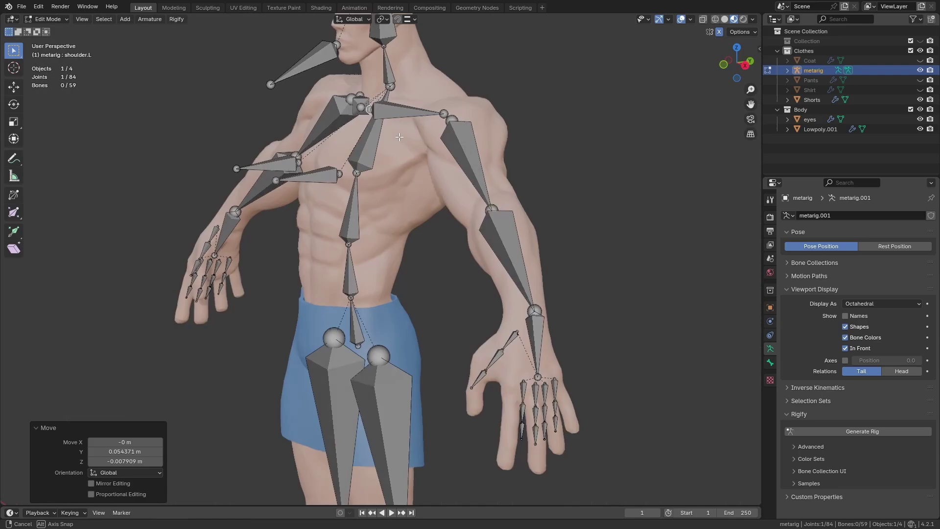
pyautogui.scroll(3, 383, 147)
# Step: Move the thumb and ring-finger joints into the hand mesh and generate the rig
pyautogui.click(371, 73)
pyautogui.click(385, 221)
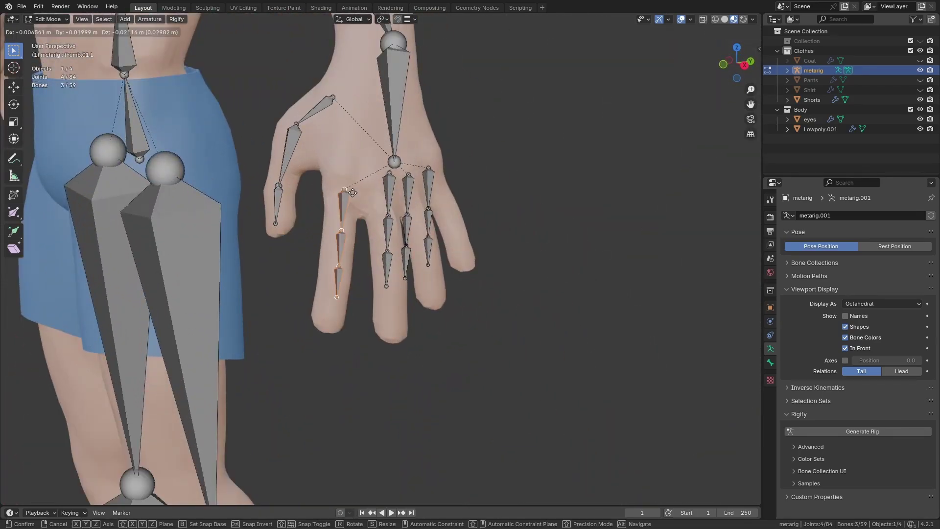
pyautogui.moveTo(385, 221)
pyautogui.mouseDown()
pyautogui.moveTo(396, 235)
pyautogui.moveTo(441, 242)
pyautogui.mouseUp()
pyautogui.click(451, 231)
pyautogui.moveTo(440, 243)
pyautogui.mouseDown(button='middle')
pyautogui.moveTo(336, 252)
pyautogui.moveTo(375, 219)
pyautogui.moveTo(411, 279)
pyautogui.mouseUp(button='middle')
pyautogui.scroll(2, 376, 219)
pyautogui.click(376, 219)
pyautogui.press('g')
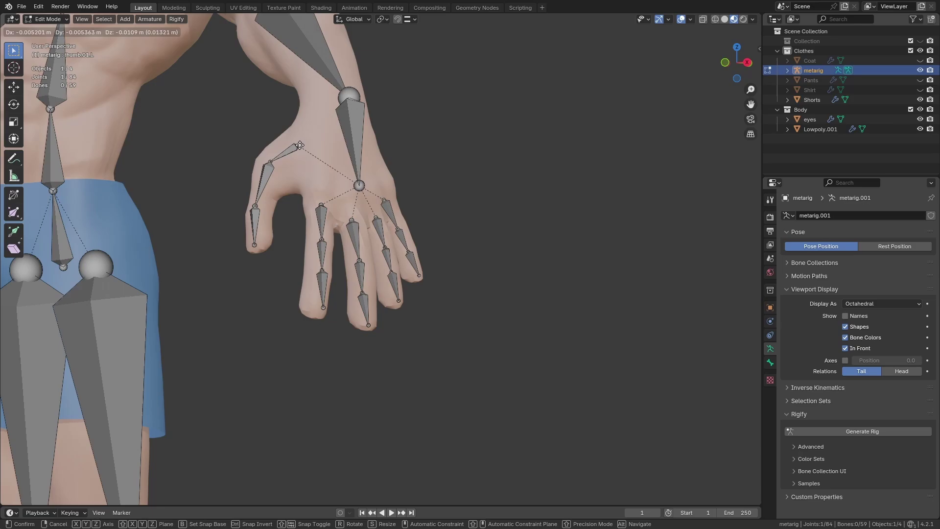
pyautogui.scroll(-5, 426, 293)
pyautogui.click(833, 431)
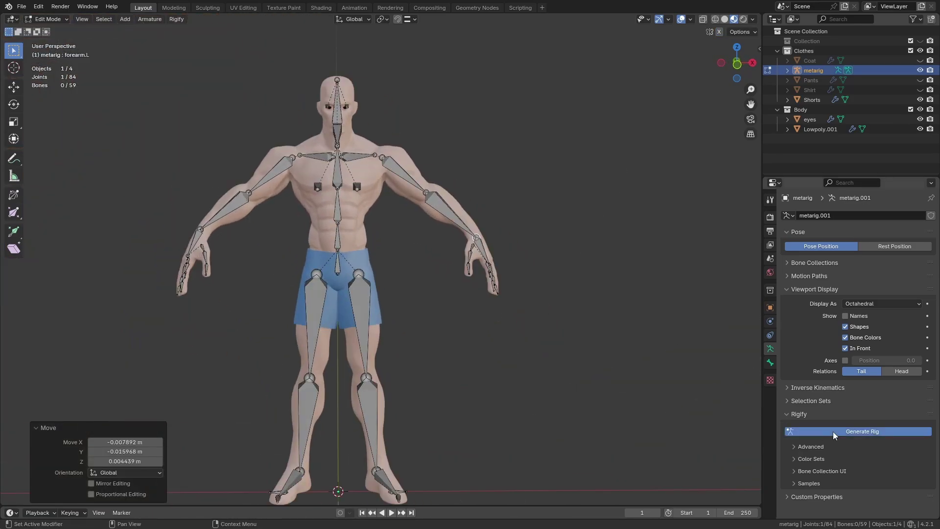
# Step: Move the metarig's wrist joint down into the wrist in front view and regenerate the rig
pyautogui.moveTo(575, 304)
pyautogui.mouseDown(button='middle')
pyautogui.moveTo(501, 309)
pyautogui.moveTo(470, 279)
pyautogui.mouseUp(button='middle')
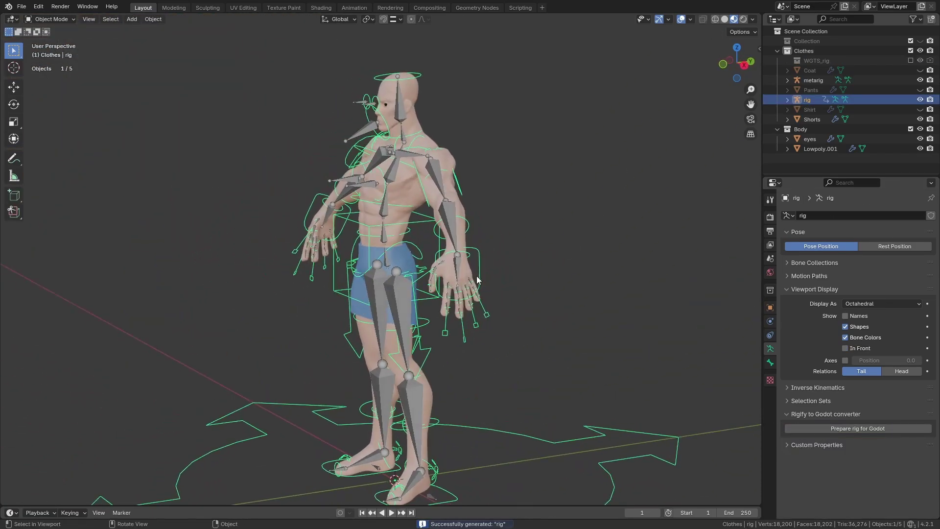
pyautogui.scroll(5, 452, 255)
pyautogui.press('KP_1')
pyautogui.click(376, 248)
pyautogui.press('Tab')
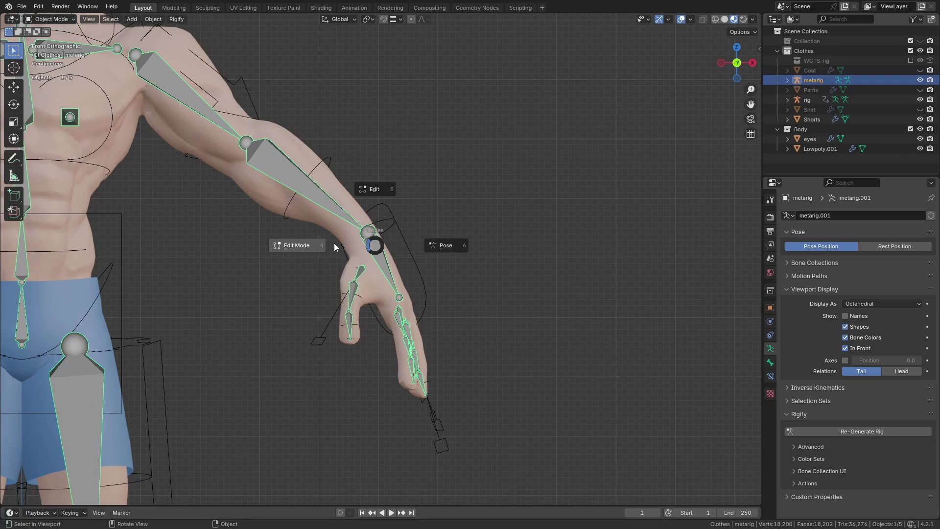
pyautogui.click(444, 246)
pyautogui.moveTo(367, 232); pyautogui.dragTo(370, 250)
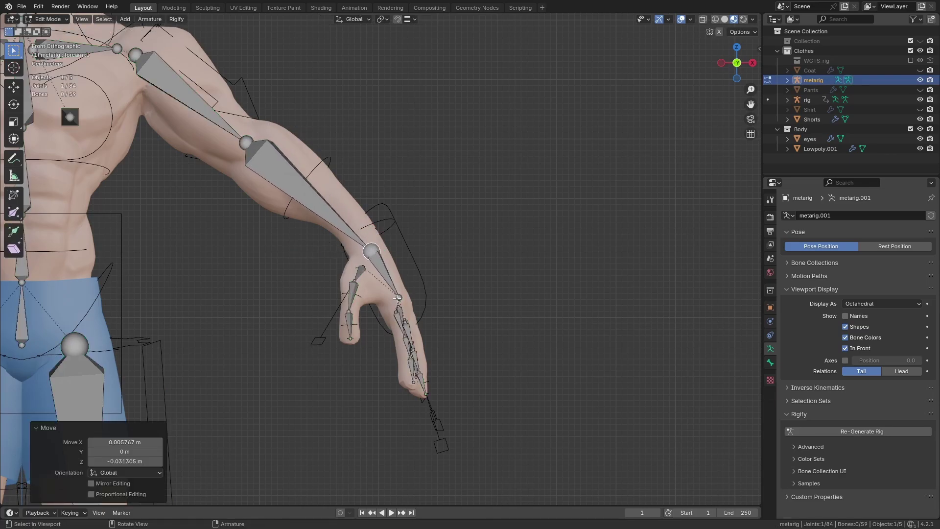
pyautogui.press('Tab')
pyautogui.click(843, 435)
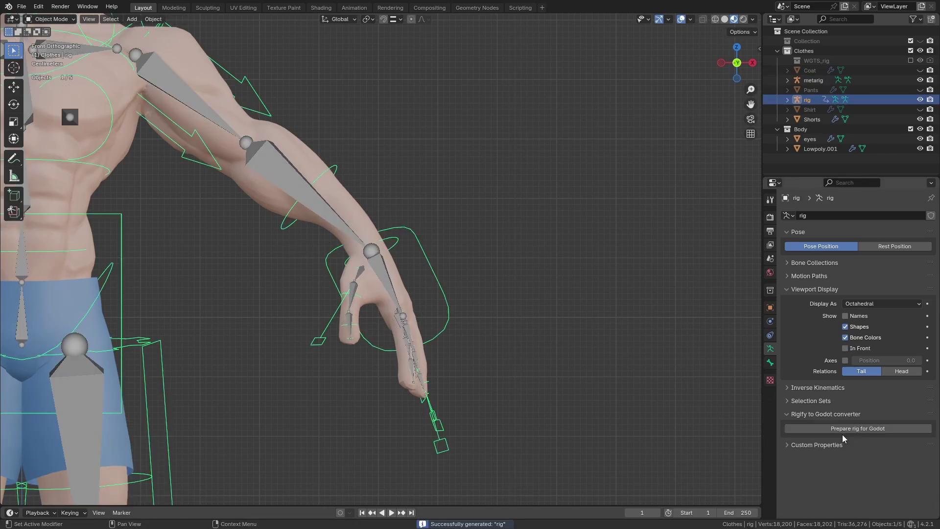
# Step: Nudge the wrist and hand-tip joints, then regenerate the rig
pyautogui.moveTo(490, 281)
pyautogui.mouseDown(button='middle')
pyautogui.moveTo(398, 290)
pyautogui.moveTo(422, 283)
pyautogui.mouseUp(button='middle')
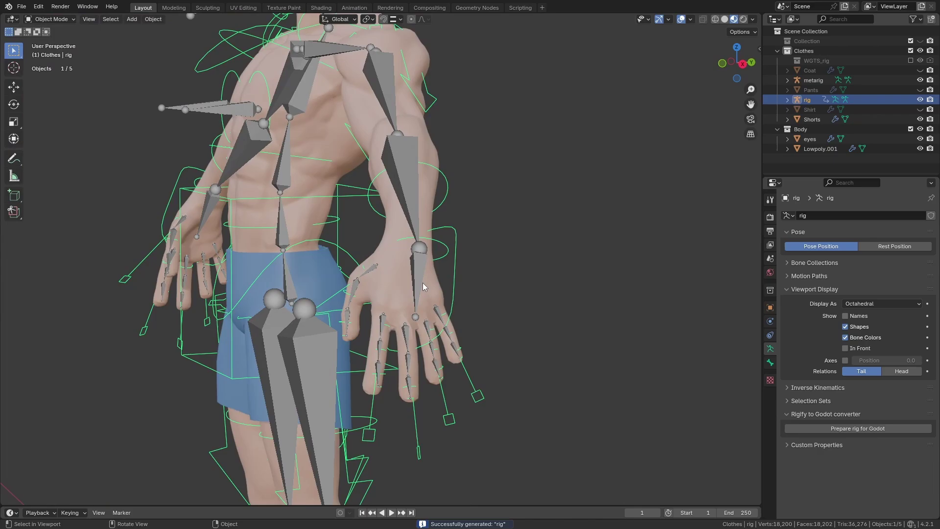
pyautogui.click(416, 272)
pyautogui.press('Tab')
pyautogui.click(418, 248)
pyautogui.press('g')
pyautogui.click(427, 289)
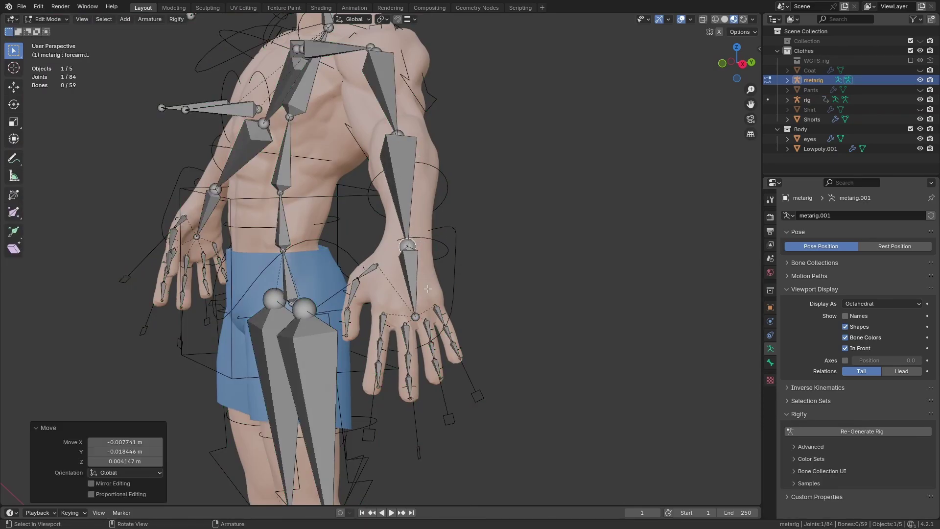
pyautogui.click(416, 318)
pyautogui.press('g')
pyautogui.click(403, 320)
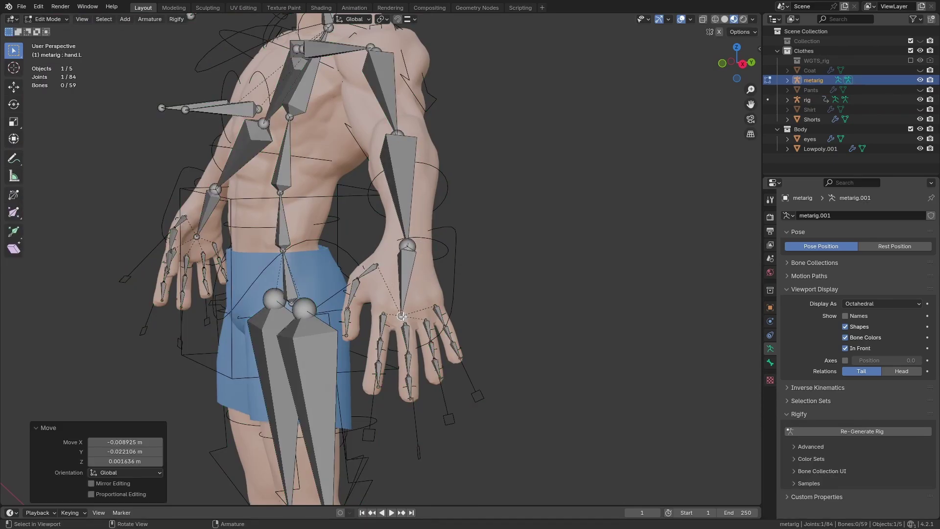
pyautogui.click(847, 432)
pyautogui.scroll(3, 490, 310)
pyautogui.scroll(2, 491, 309)
# Step: Roll the metarig's left hand bone with Ctrl+R and regenerate the rig
pyautogui.moveTo(491, 309); pyautogui.dragTo(427, 305, button='middle')
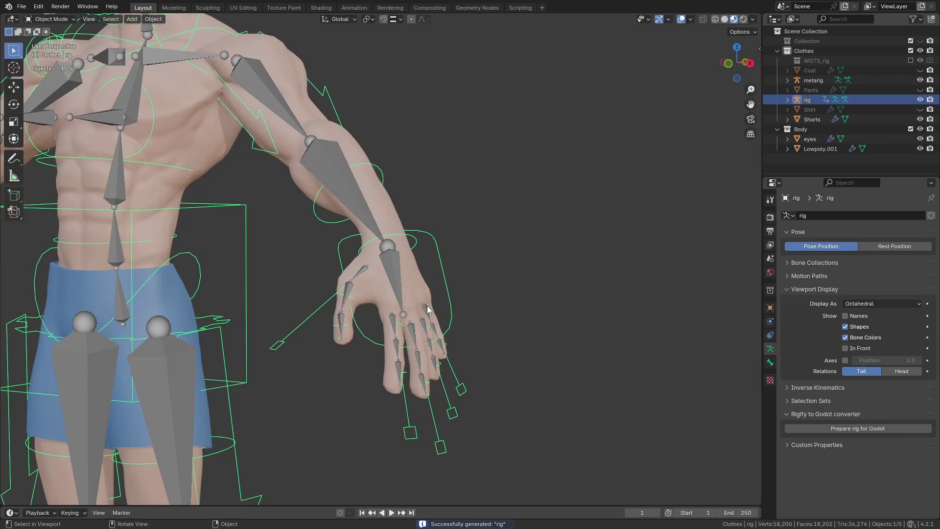
pyautogui.click(427, 306)
pyautogui.press('Tab')
pyautogui.hotkey('ctrl', 'r')
pyautogui.click(669, 343)
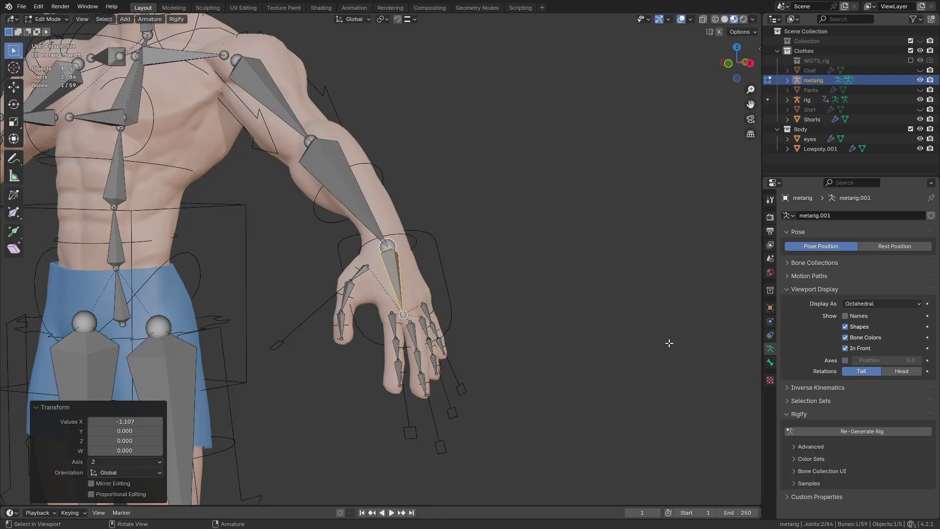
pyautogui.click(839, 432)
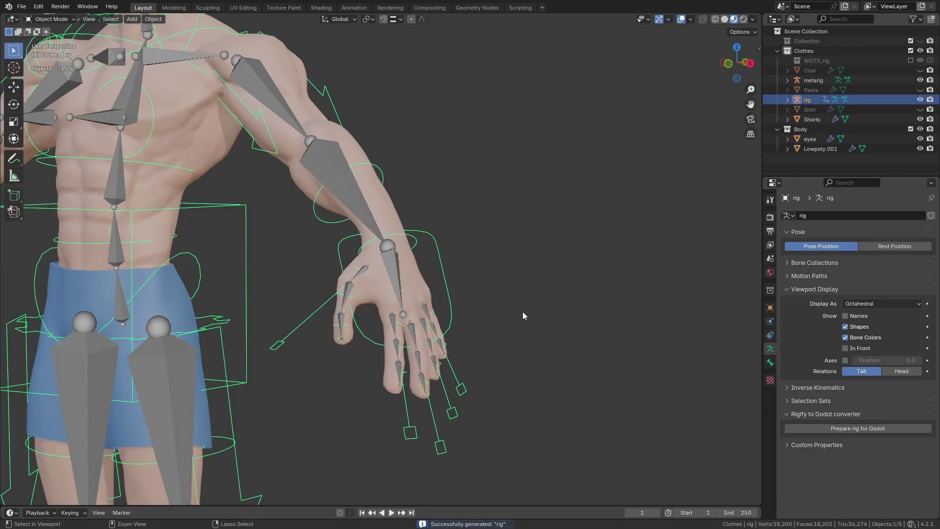
# Step: Undo back to the metarig, re-roll the hand bone, and regenerate the rig
pyautogui.hotkey('ctrl', 'z')
pyautogui.hotkey('ctrl', 'r')
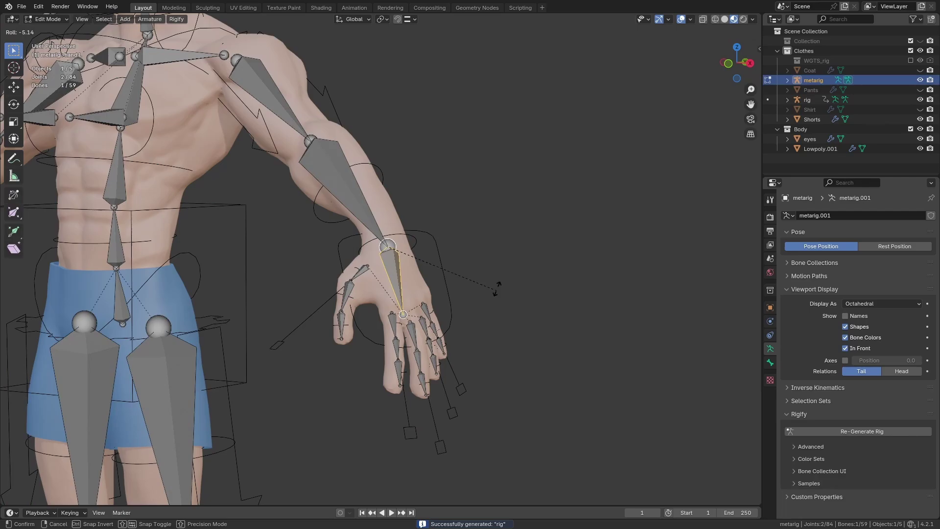
pyautogui.press('Return')
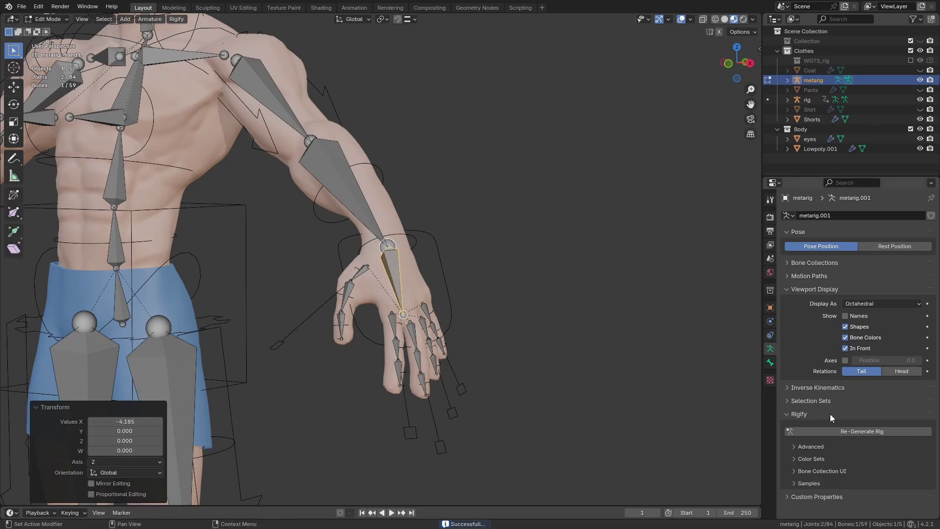
pyautogui.click(846, 428)
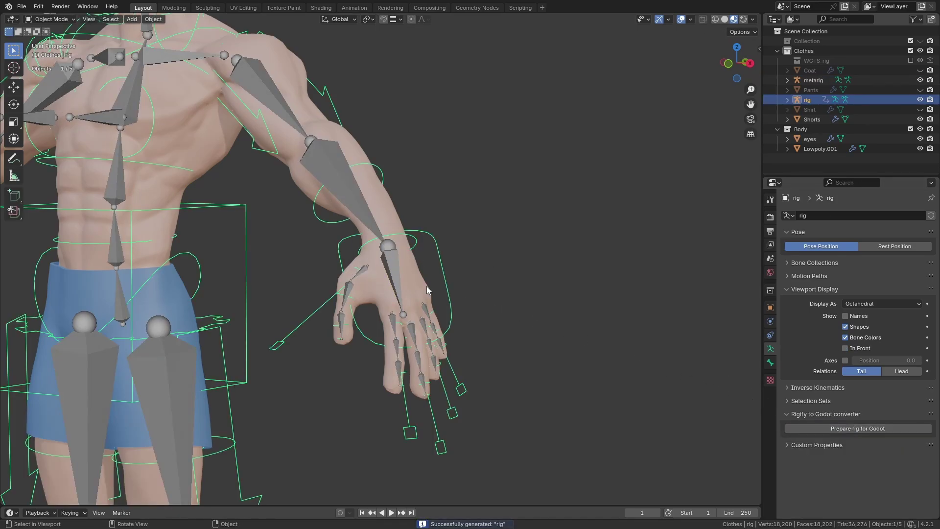
# Step: Show the metarig's bone axes, switch to Solid shading, and select the left upper arm bone
pyautogui.hotkey('ctrl', 'z')
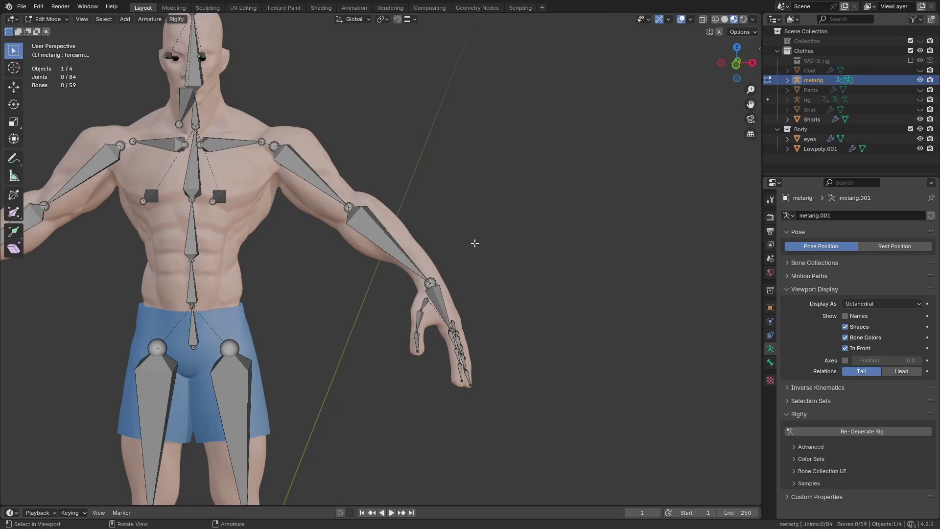
pyautogui.click(846, 361)
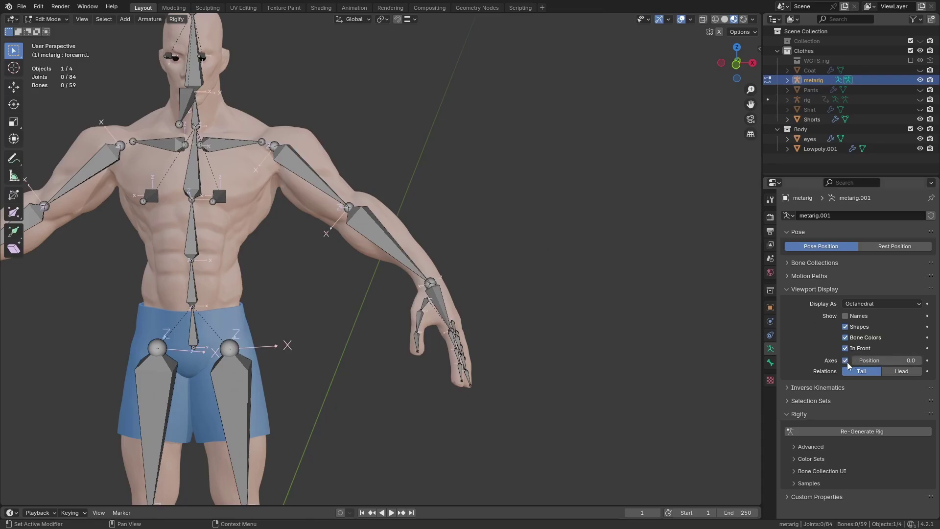
pyautogui.click(724, 20)
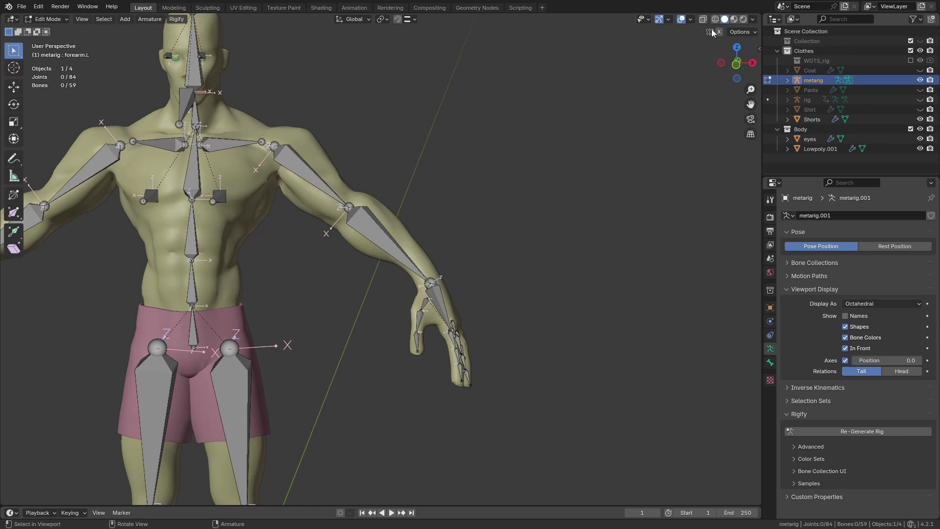
pyautogui.click(304, 176)
pyautogui.scroll(1, 346, 187)
pyautogui.scroll(1, 375, 199)
pyautogui.scroll(1, 397, 221)
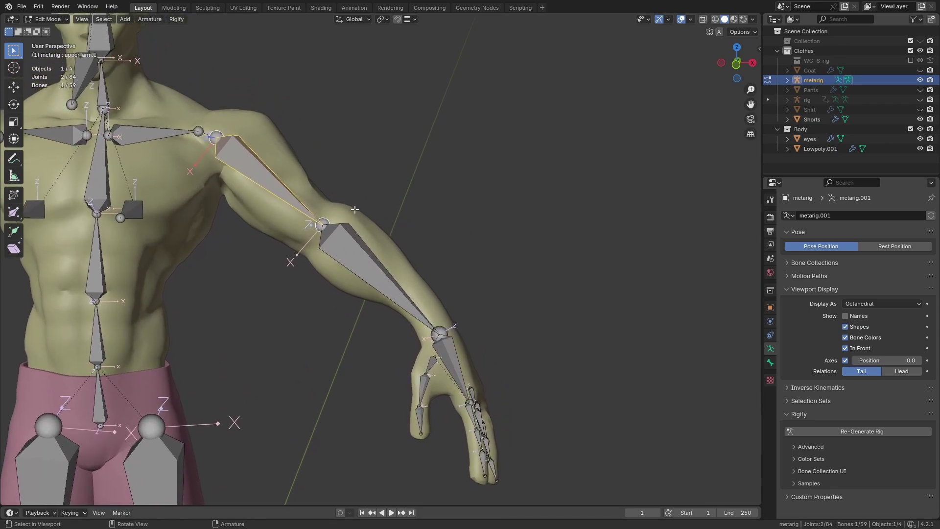
# Step: Put the metarig in Pose Mode and set upper_arm.L's Rigify Rotation Axis to X manual
pyautogui.click(771, 362)
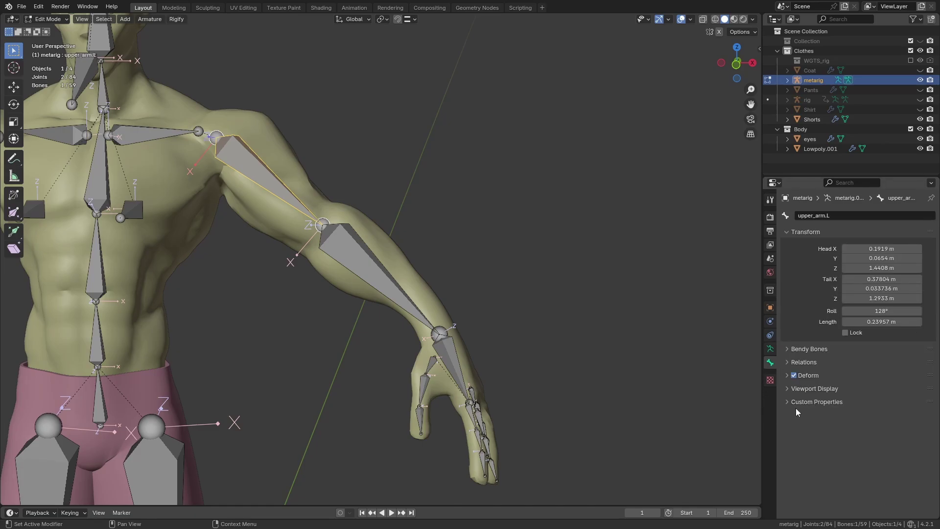
pyautogui.click(43, 19)
pyautogui.click(58, 53)
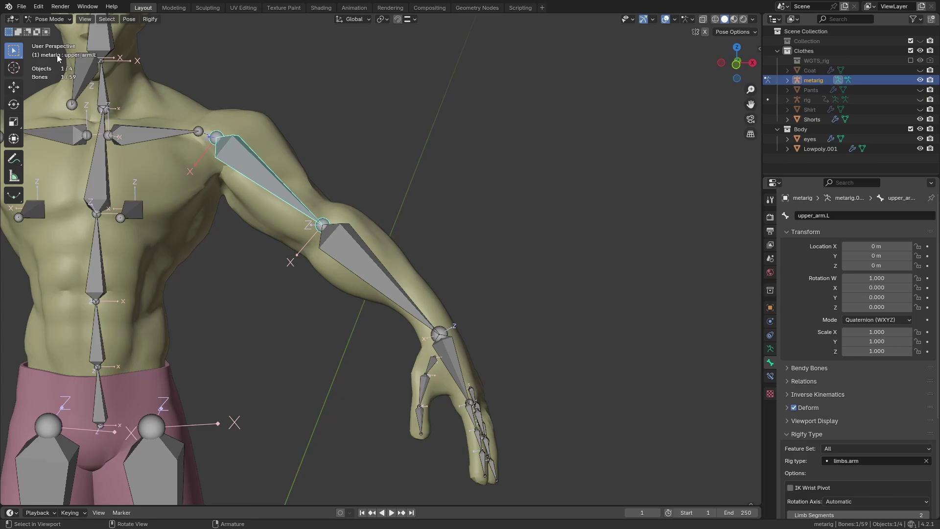
pyautogui.click(815, 232)
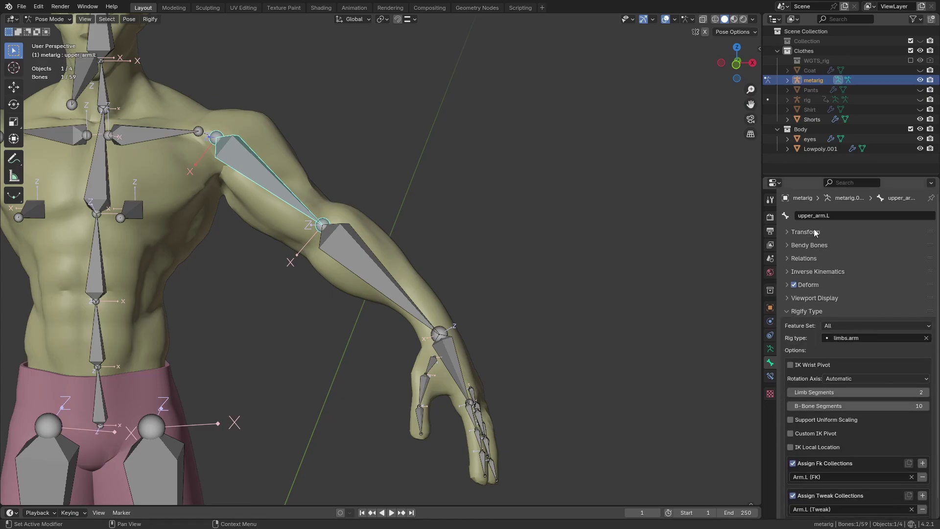
pyautogui.scroll(-1, 805, 274)
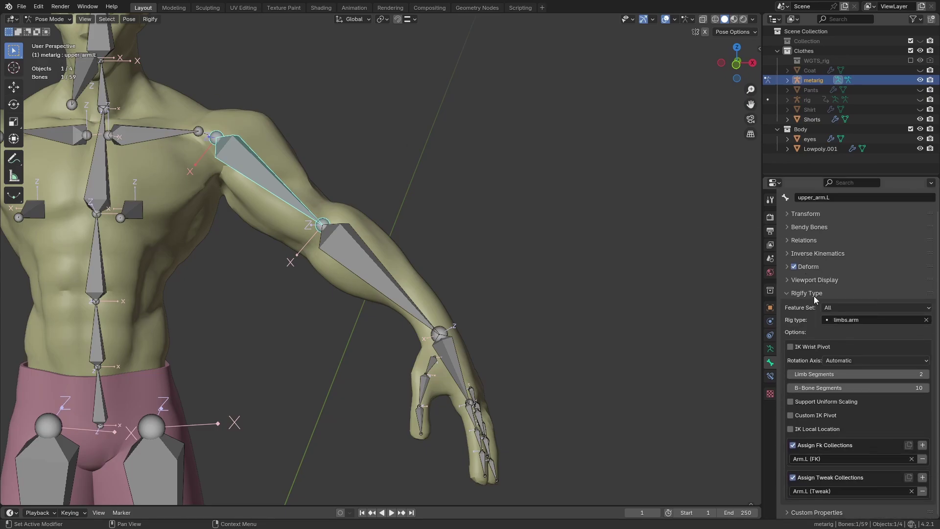
pyautogui.click(814, 295)
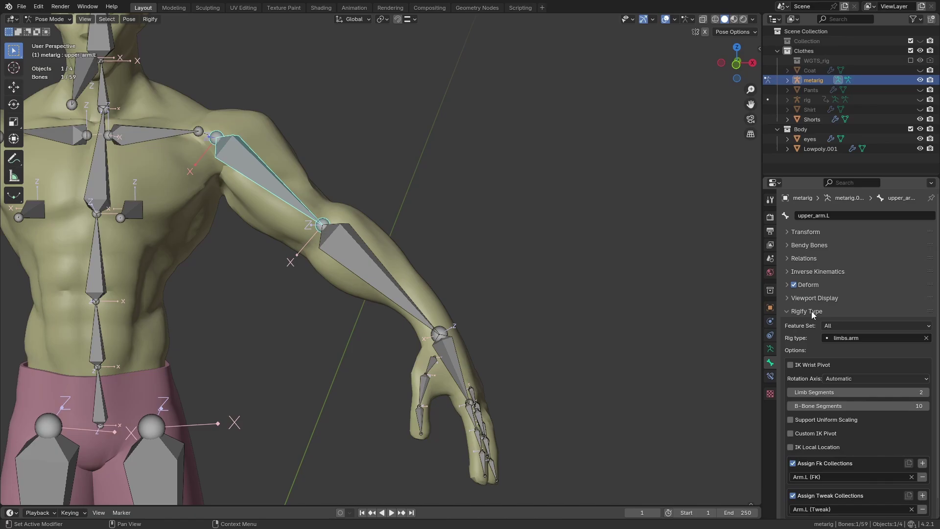
pyautogui.scroll(-1, 809, 302)
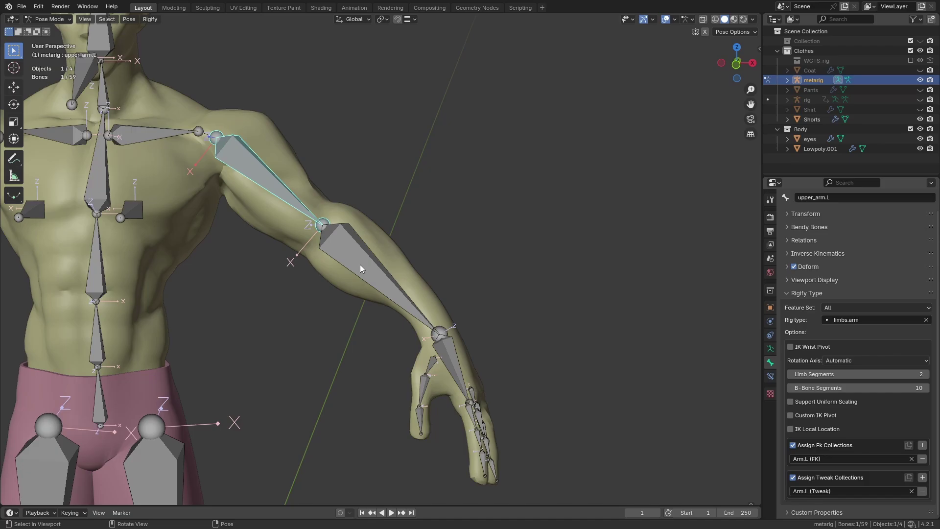
pyautogui.click(377, 278)
pyautogui.click(448, 361)
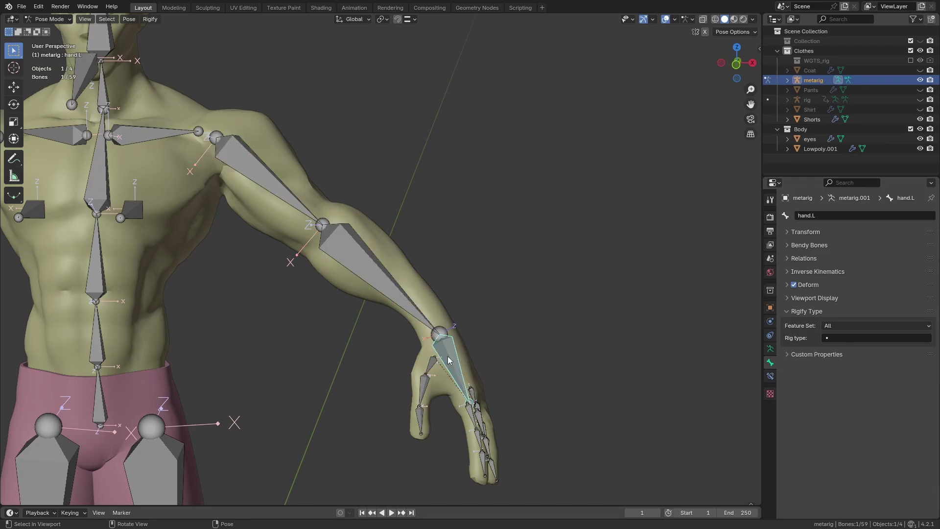
pyautogui.click(339, 255)
pyautogui.click(259, 175)
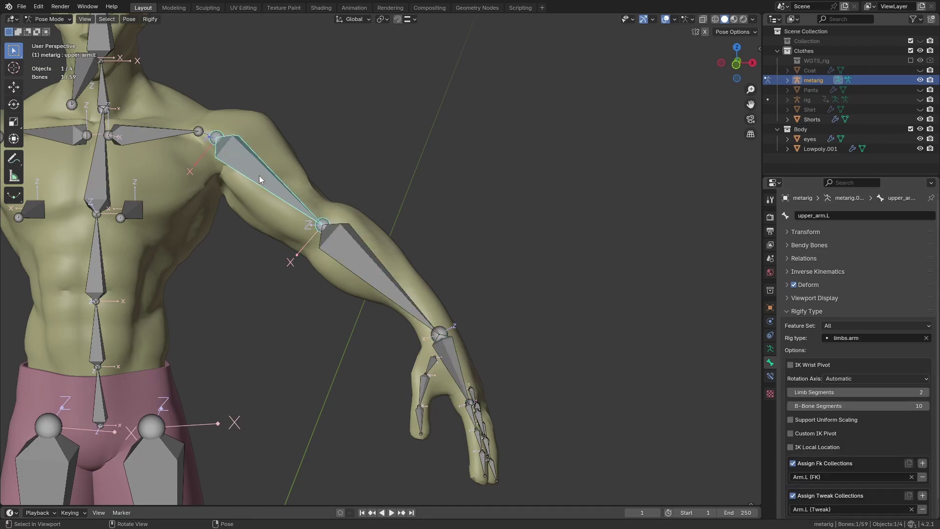
pyautogui.scroll(-1, 843, 384)
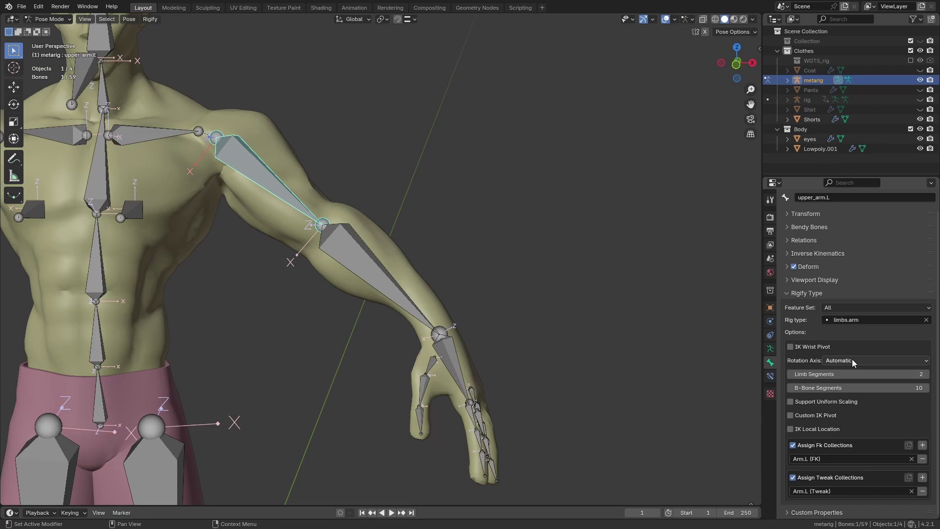
pyautogui.click(852, 359)
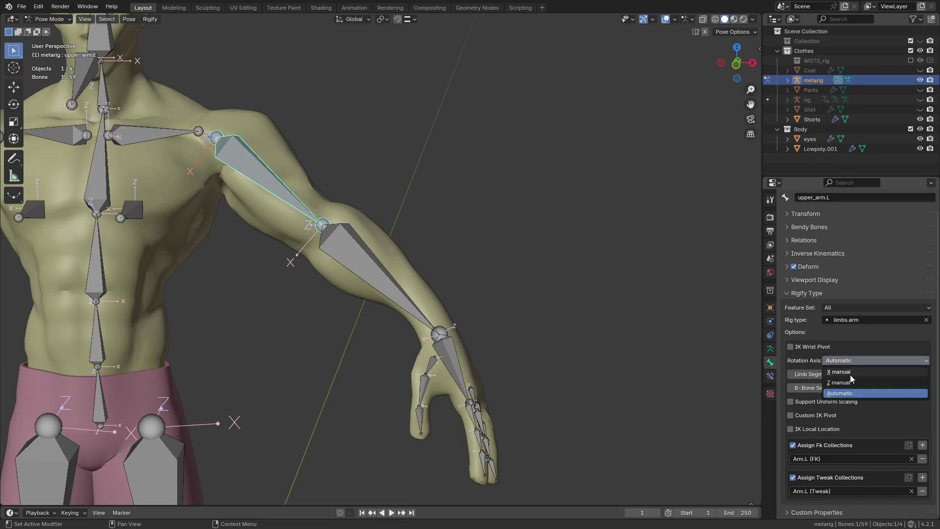
pyautogui.click(850, 375)
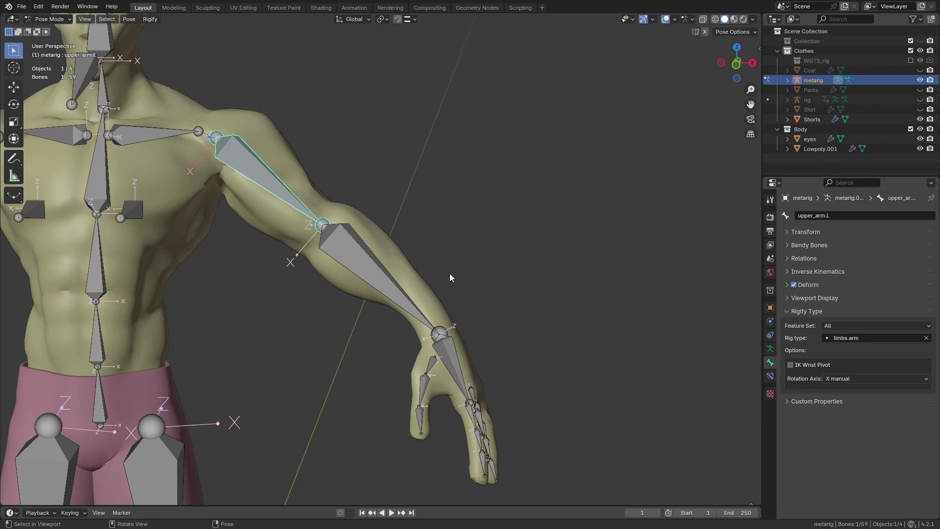
# Step: Test-bend forearm.L with local X rotations, cancel each test, and reselect the upper arm
pyautogui.click(347, 265)
pyautogui.press('r')
pyautogui.press('x')
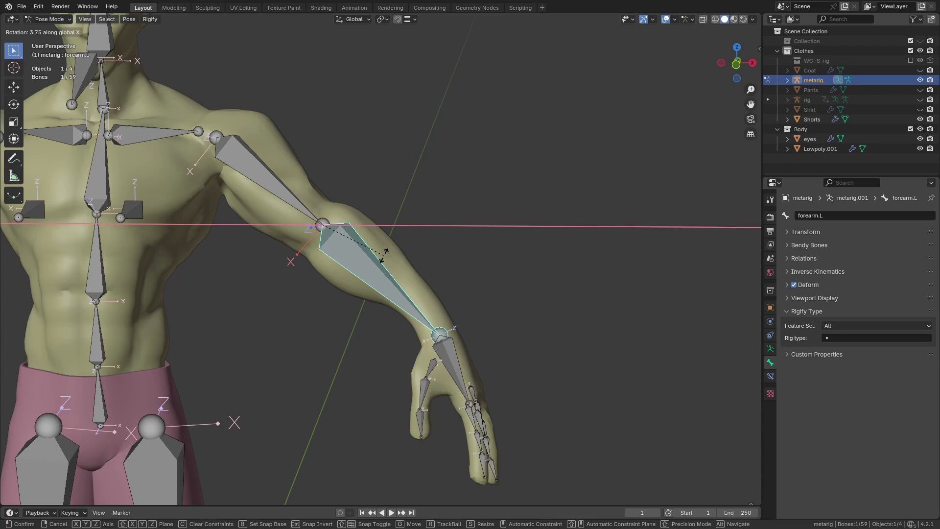
pyautogui.press('x')
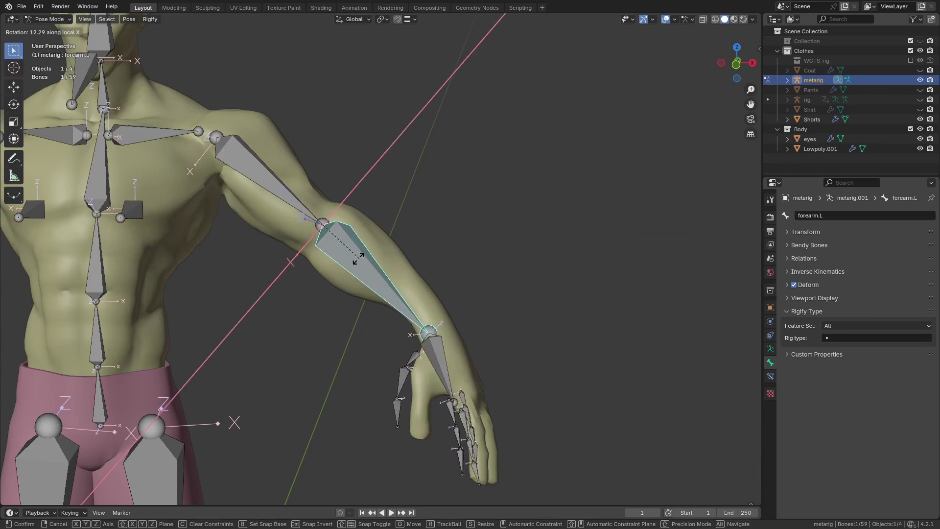
pyautogui.press('Escape')
pyautogui.moveTo(381, 248)
pyautogui.mouseDown(button='middle')
pyautogui.moveTo(350, 259)
pyautogui.moveTo(372, 256)
pyautogui.mouseUp(button='middle')
pyautogui.press('r')
pyautogui.press('x')
pyautogui.press('x')
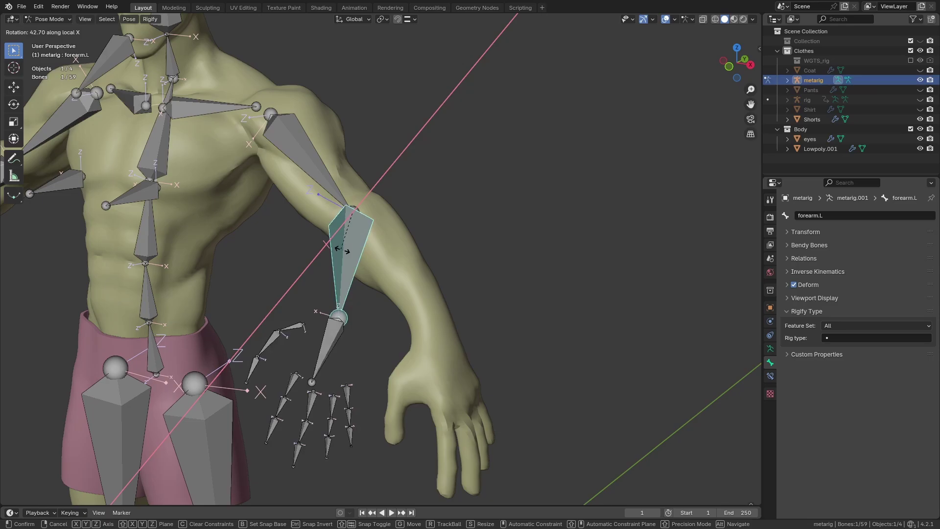
pyautogui.press('Escape')
pyautogui.moveTo(378, 259)
pyautogui.mouseDown(button='middle')
pyautogui.moveTo(307, 229)
pyautogui.moveTo(242, 177)
pyautogui.mouseUp(button='middle')
pyautogui.click(318, 210)
pyautogui.moveTo(318, 209)
pyautogui.mouseDown(button='middle')
pyautogui.moveTo(264, 215)
pyautogui.moveTo(339, 233)
pyautogui.mouseUp(button='middle')
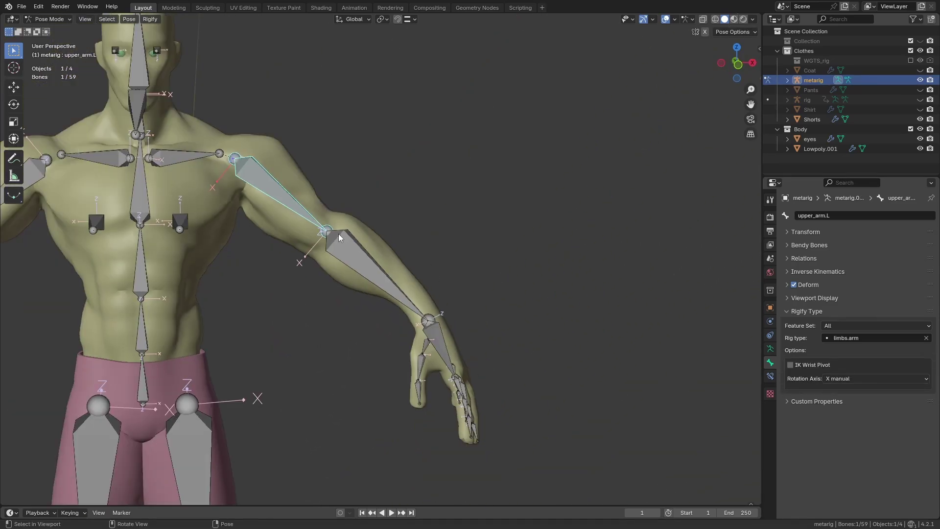
pyautogui.click(775, 350)
# Step: Regenerate the rig, then select the metarig's hand.L bone in Edit Mode
pyautogui.click(824, 429)
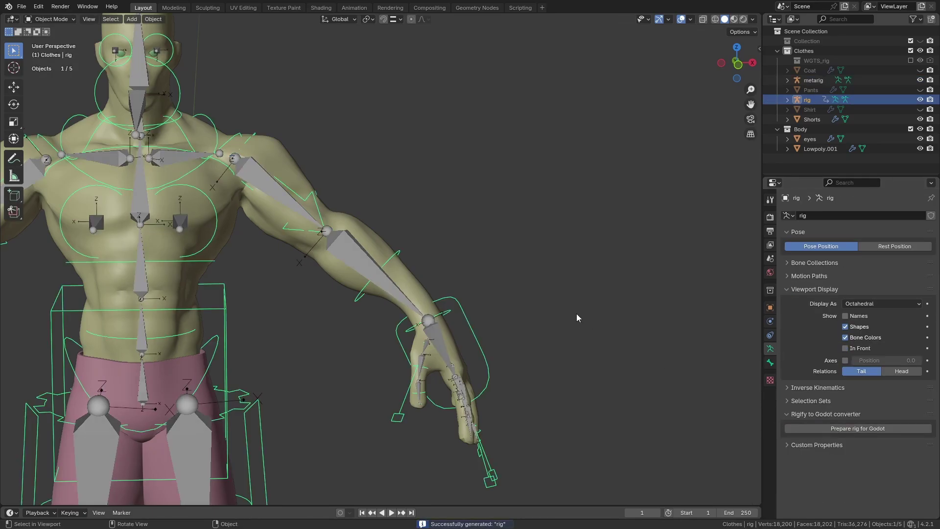
pyautogui.moveTo(576, 314); pyautogui.dragTo(517, 336, button='middle')
pyautogui.click(381, 274)
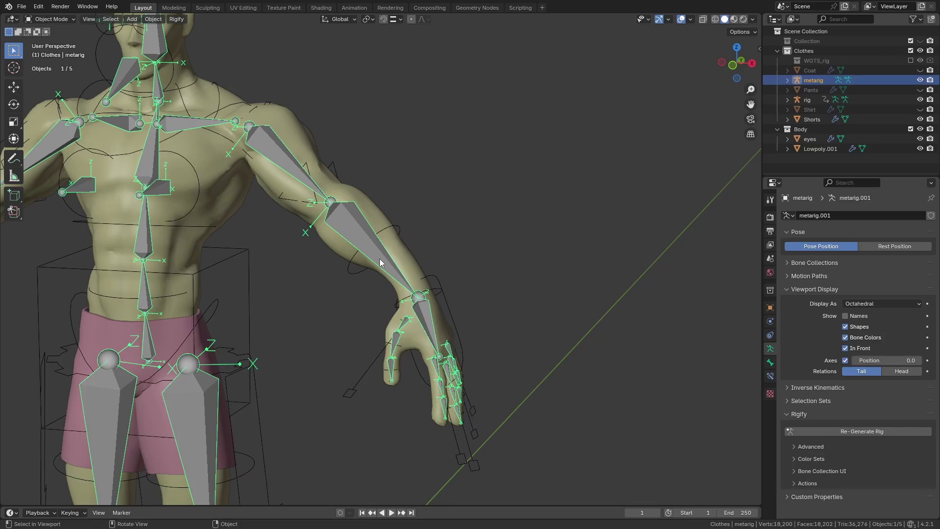
pyautogui.hotkey('ctrl', 'Tab')
pyautogui.click(322, 258)
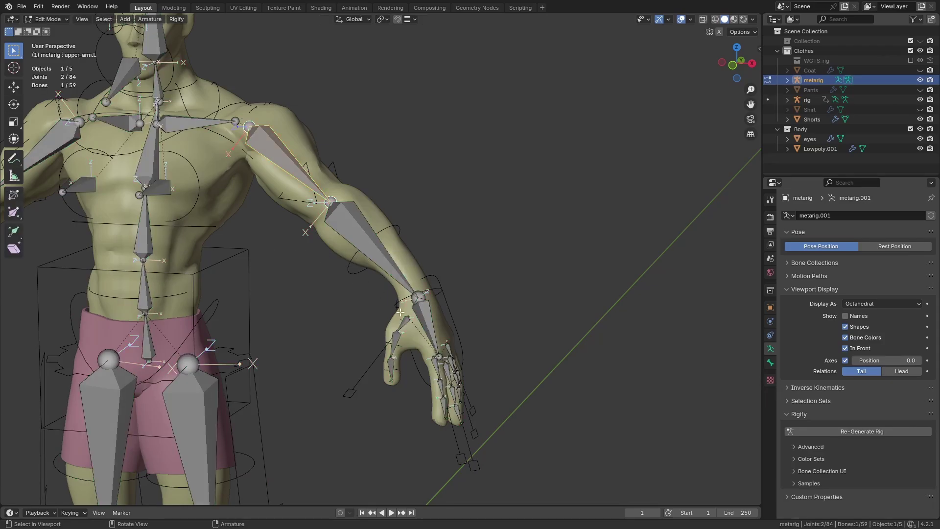
pyautogui.click(432, 314)
pyautogui.moveTo(435, 322); pyautogui.dragTo(492, 343, button='middle')
pyautogui.scroll(1, 493, 342)
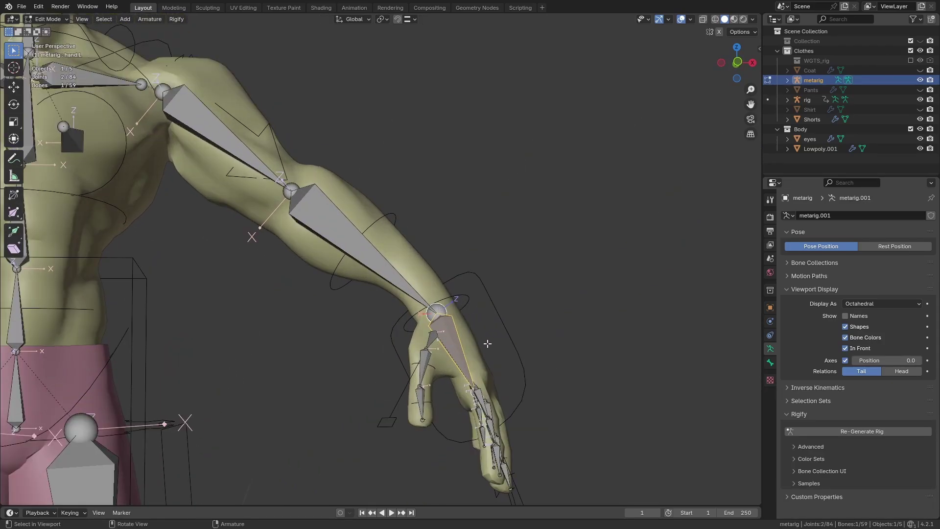
pyautogui.scroll(1, 488, 346)
pyautogui.scroll(1, 482, 349)
pyautogui.scroll(1, 477, 354)
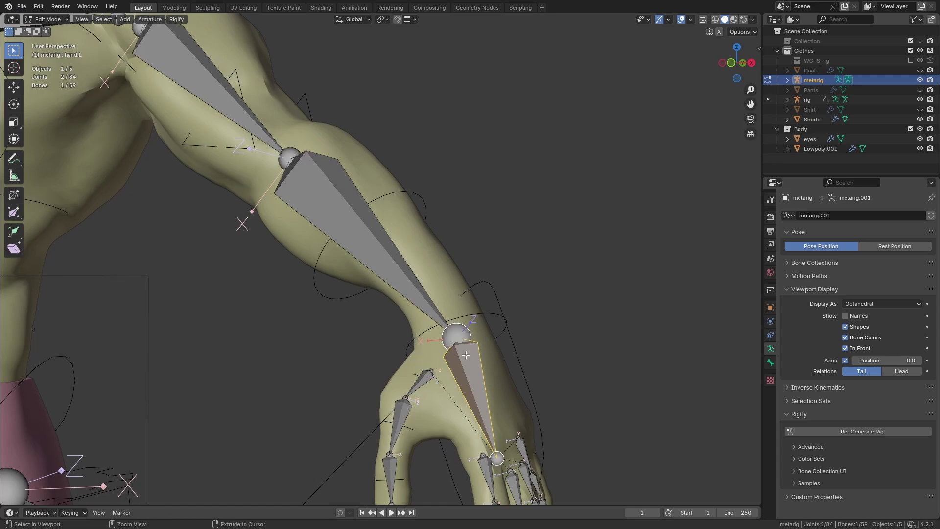
# Step: Readjust hand.L's roll twice with Ctrl+R and regenerate the rig
pyautogui.hotkey('ctrl', 'r')
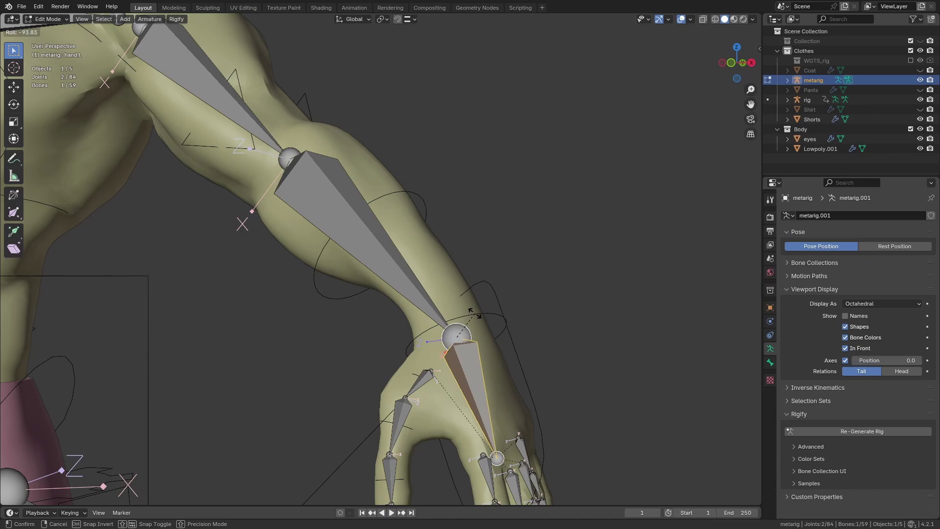
pyautogui.click(463, 315)
pyautogui.moveTo(462, 316)
pyautogui.mouseDown(button='middle')
pyautogui.moveTo(525, 353)
pyautogui.moveTo(470, 282)
pyautogui.mouseUp(button='middle')
pyautogui.hotkey('ctrl', 'r')
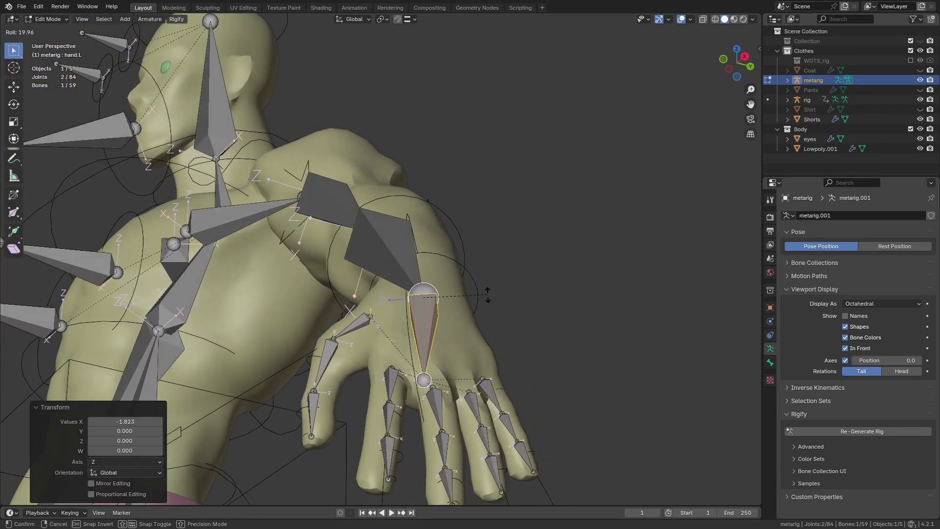
pyautogui.click(537, 311)
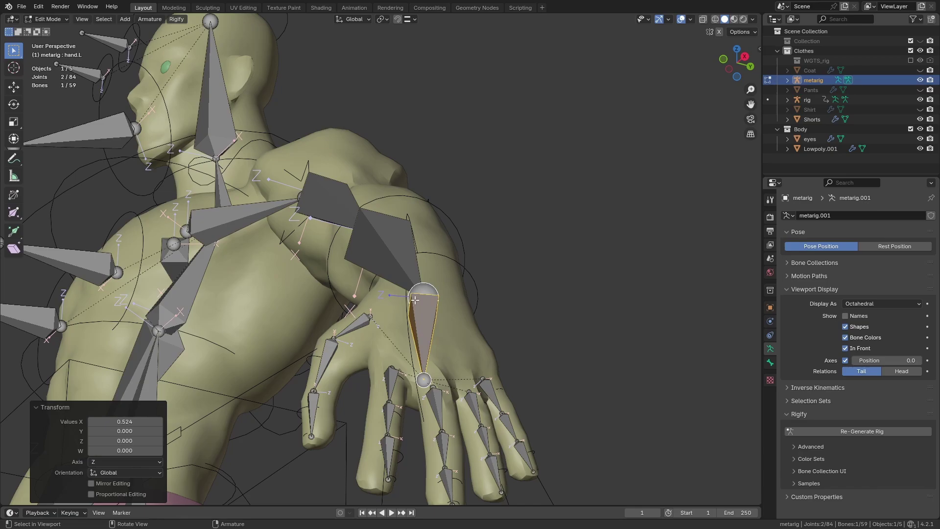
pyautogui.moveTo(537, 311); pyautogui.dragTo(479, 358, button='middle')
pyautogui.scroll(-4, 479, 358)
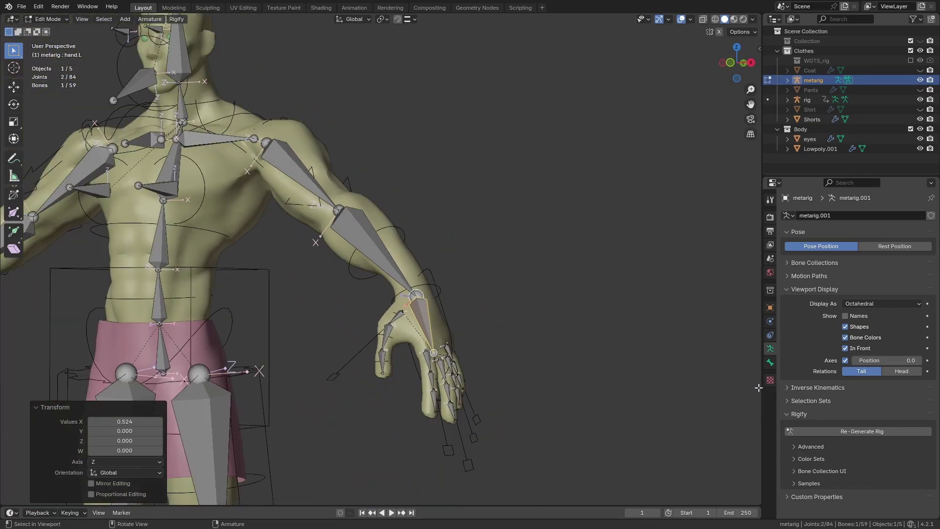
pyautogui.click(862, 431)
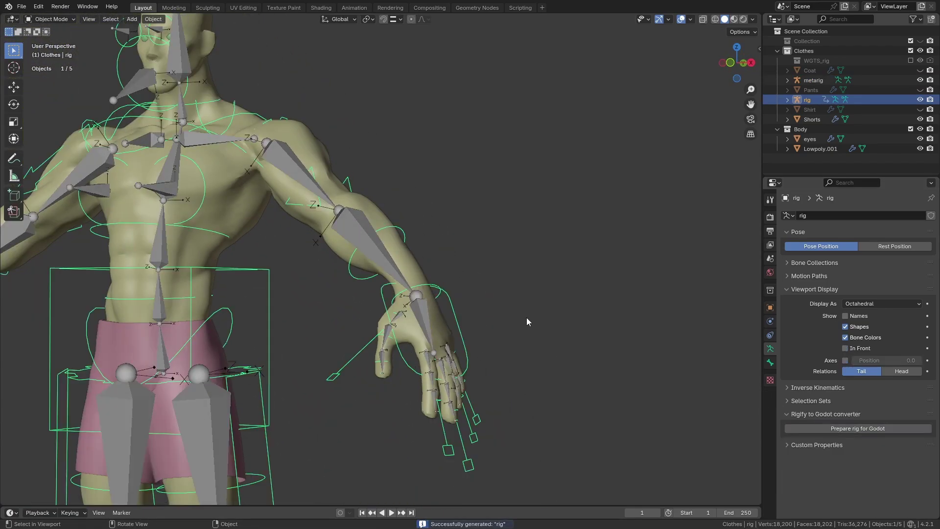
# Step: Test-move hand_ik.L and hand_ik.R in Pose Mode, then unhide the metarig in the Outliner
pyautogui.moveTo(527, 318)
pyautogui.mouseDown(button='middle')
pyautogui.moveTo(494, 342)
pyautogui.moveTo(445, 325)
pyautogui.moveTo(517, 316)
pyautogui.moveTo(505, 346)
pyautogui.mouseUp(button='middle')
pyautogui.hotkey('ctrl', 'Tab')
pyautogui.click(481, 327)
pyautogui.press('g')
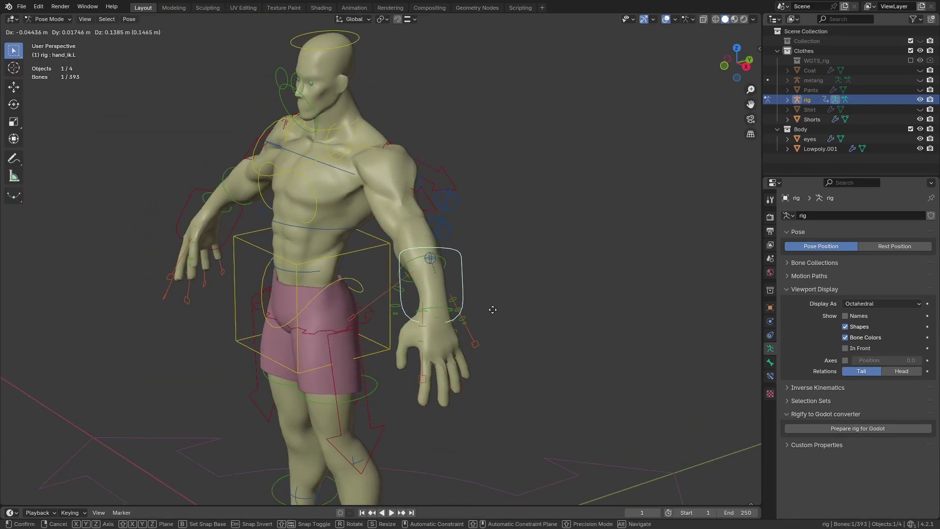
pyautogui.click(410, 326)
pyautogui.moveTo(411, 326); pyautogui.dragTo(58, 267, button='middle')
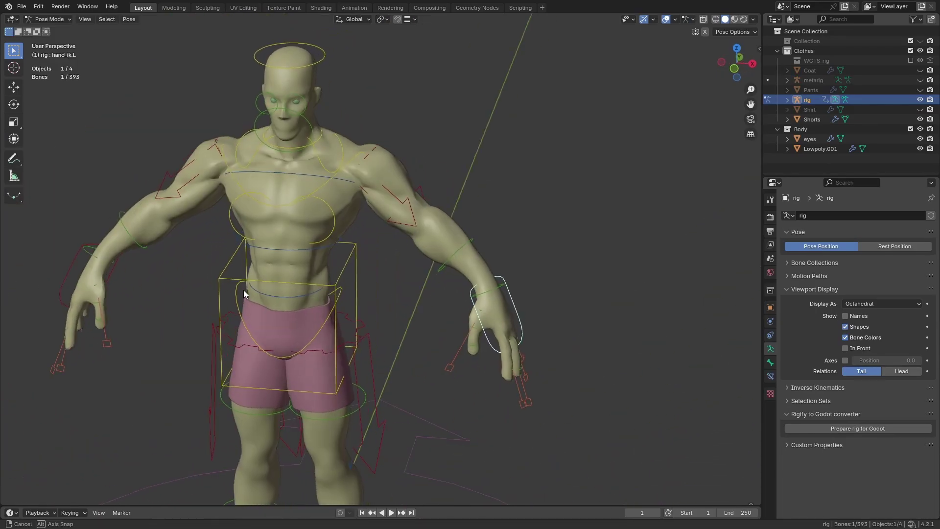
pyautogui.click(63, 272)
pyautogui.press('g')
pyautogui.press('Escape')
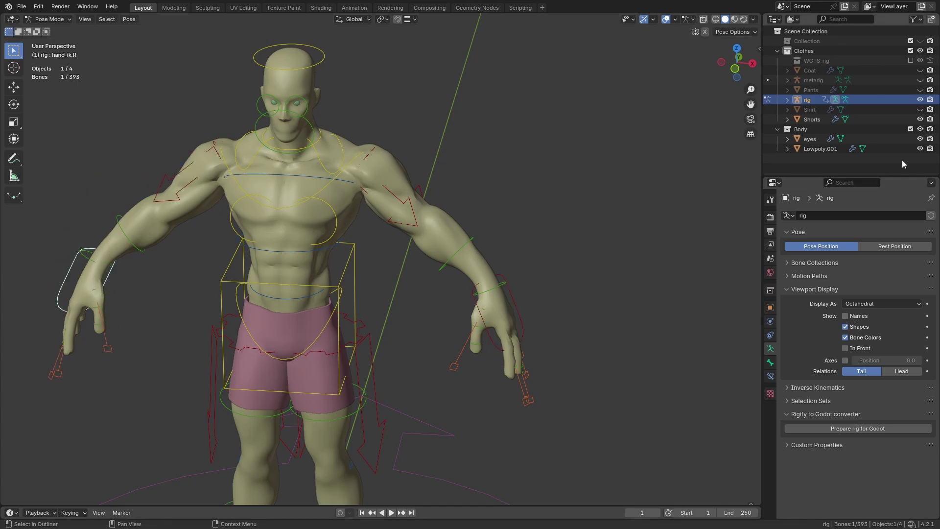
pyautogui.click(919, 80)
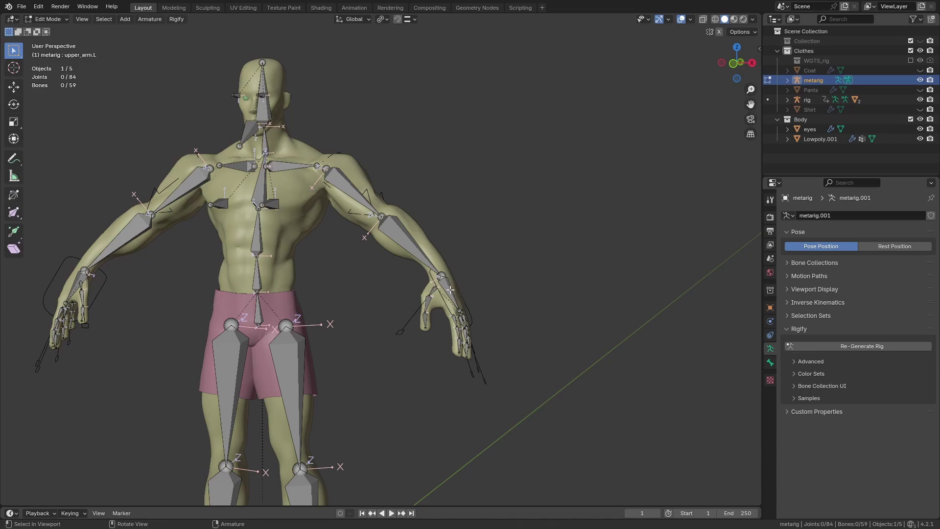
# Step: Select the left hand, forearm and upper arm bones and Symmetrize them to the right side
pyautogui.click(450, 290)
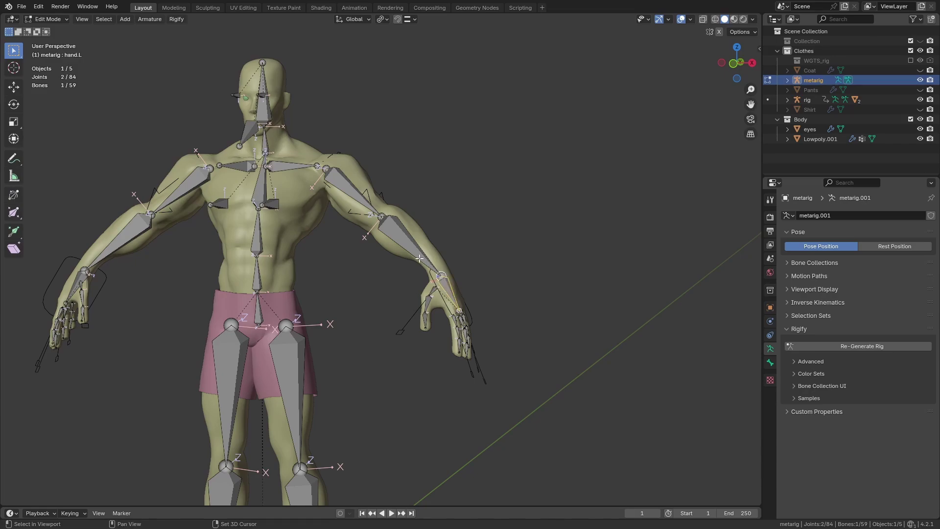
pyautogui.keyDown('shift'); pyautogui.click(369, 210); pyautogui.keyUp('shift')
pyautogui.keyDown('shift'); pyautogui.click(350, 191); pyautogui.keyUp('shift')
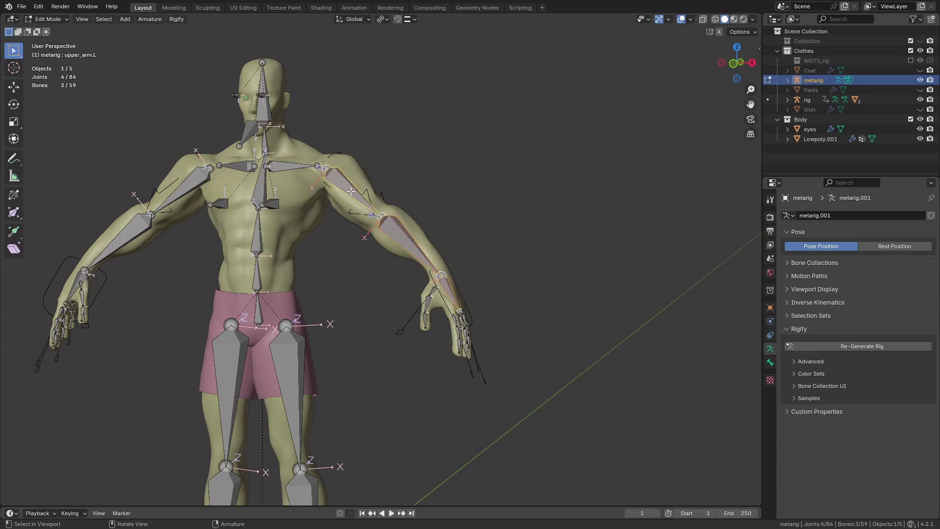
pyautogui.click(151, 19)
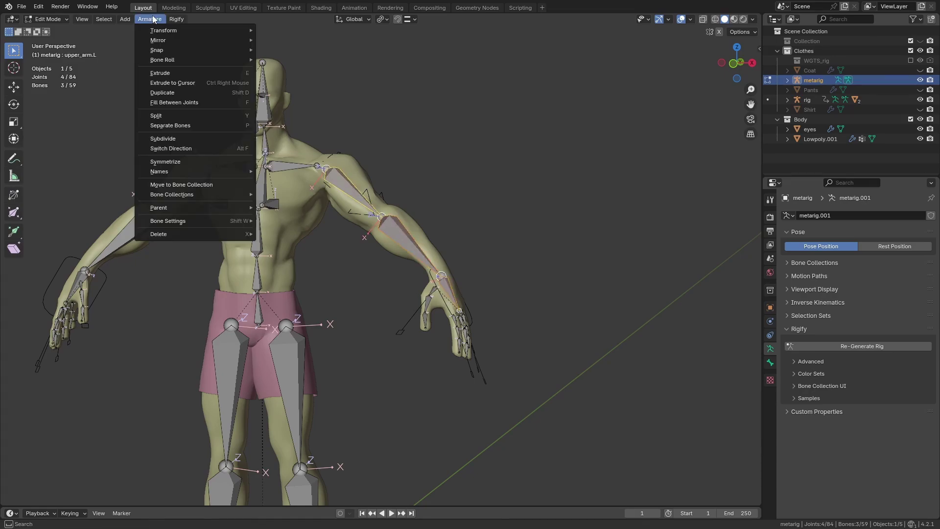
pyautogui.click(178, 160)
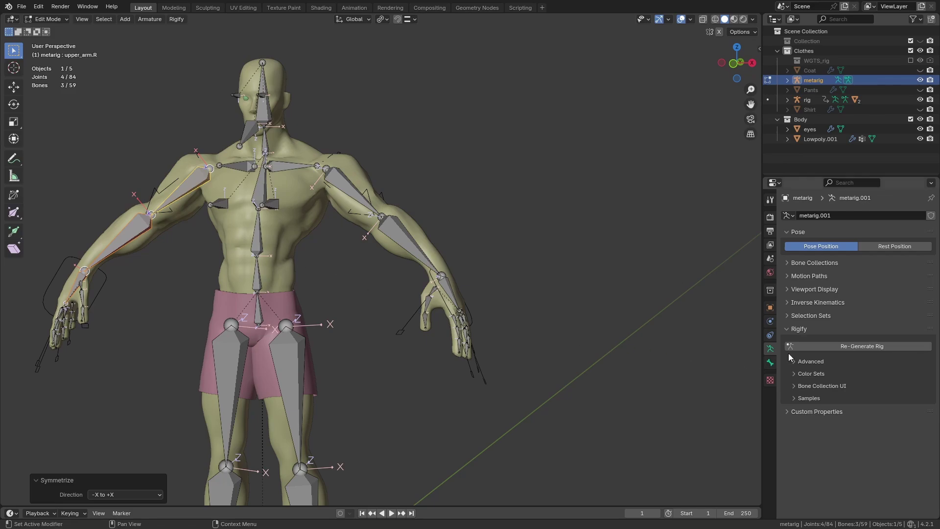
# Step: Regenerate the rig and orbit around the character to inspect it
pyautogui.click(814, 348)
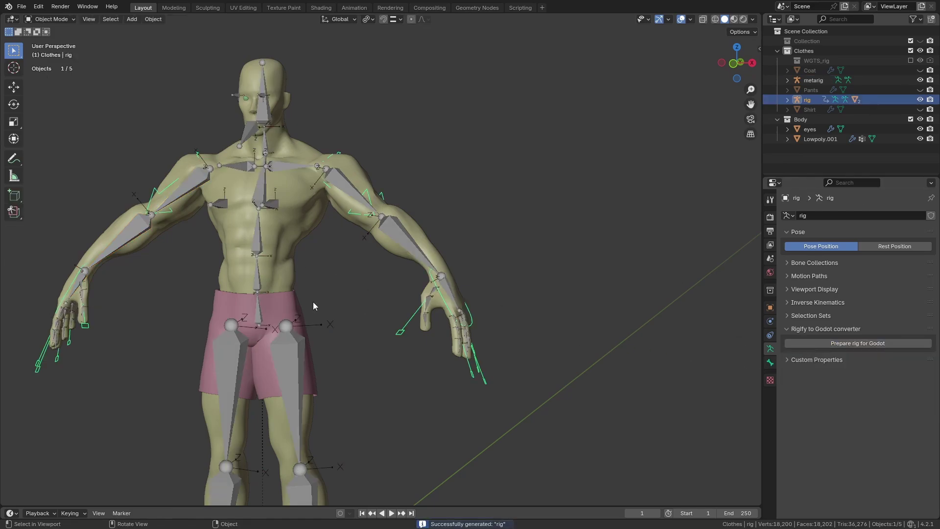
pyautogui.moveTo(314, 302); pyautogui.dragTo(197, 318, button='middle')
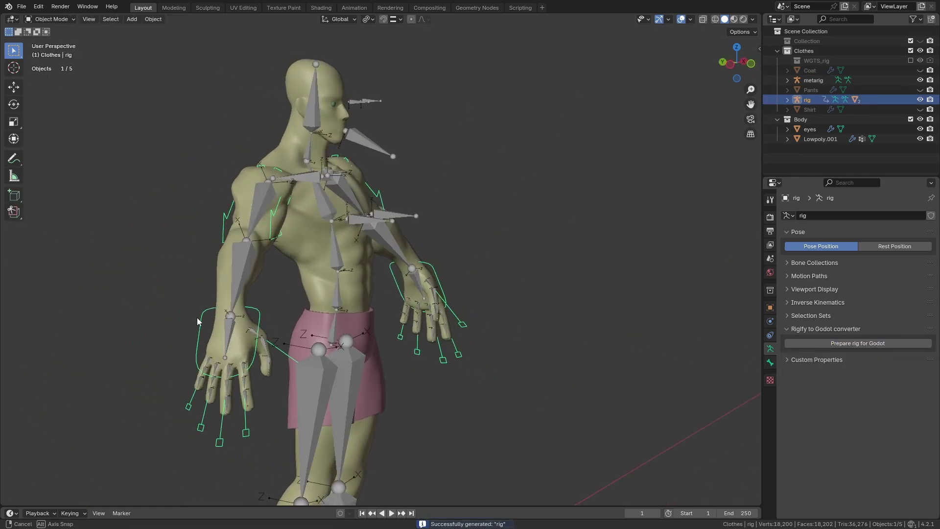
pyautogui.moveTo(197, 318); pyautogui.dragTo(67, 317, button='middle')
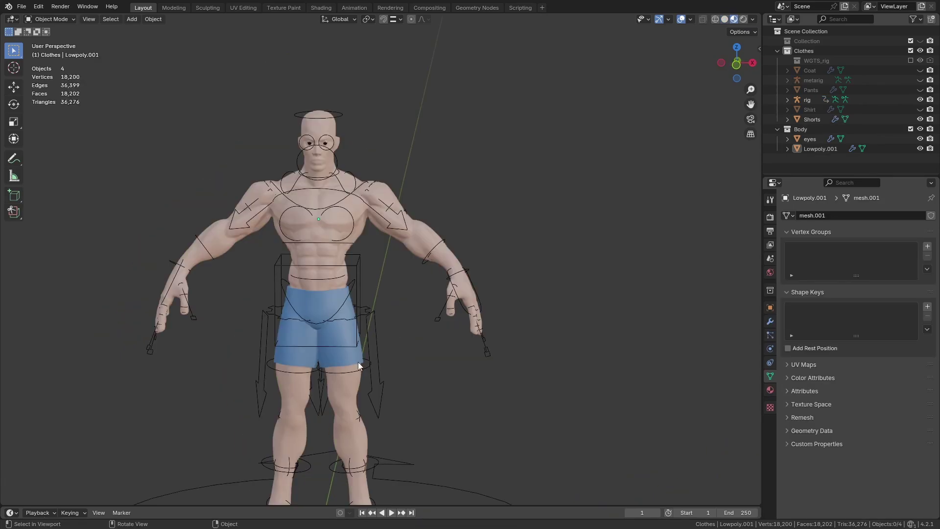
# Step: Select Shorts, then body mesh Lowpoly.001, then the rig, and bring up the Ctrl+P menu
pyautogui.click(346, 365)
pyautogui.keyDown('shift'); pyautogui.click(355, 209); pyautogui.keyUp('shift')
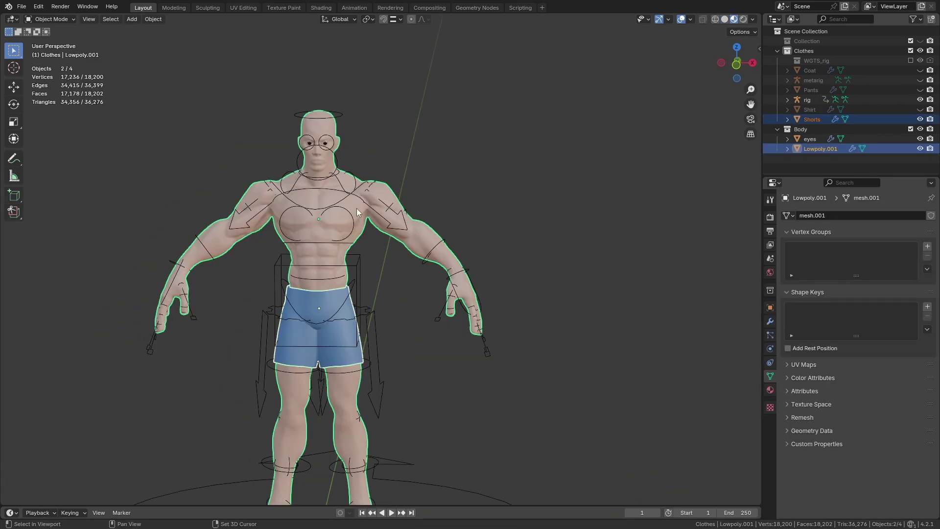
pyautogui.keyDown('shift'); pyautogui.click(437, 320); pyautogui.keyUp('shift')
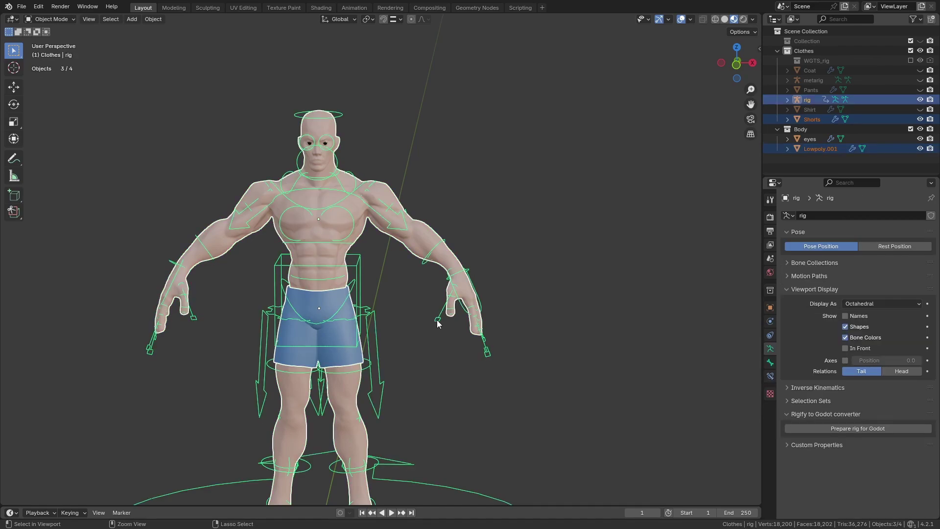
pyautogui.hotkey('ctrl', 'p')
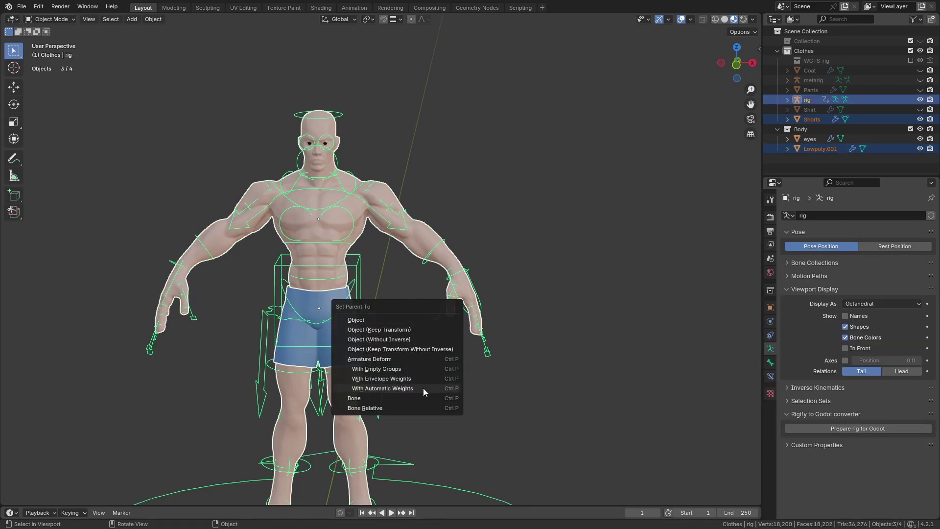
# Step: Parent with Automatic Weights, then move and rotate the left and right hand IK controls
pyautogui.click(423, 388)
pyautogui.hotkey('ctrl', 'Tab')
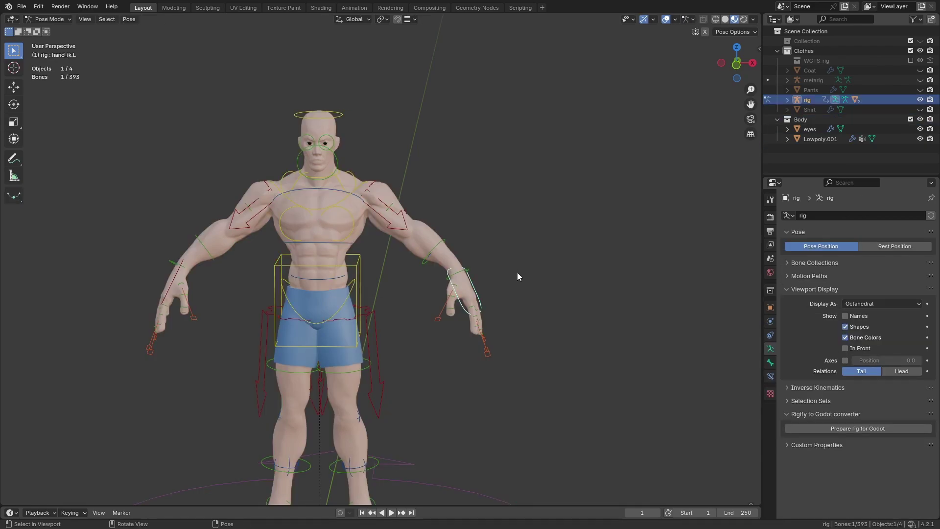
pyautogui.press('g')
pyautogui.click(487, 265)
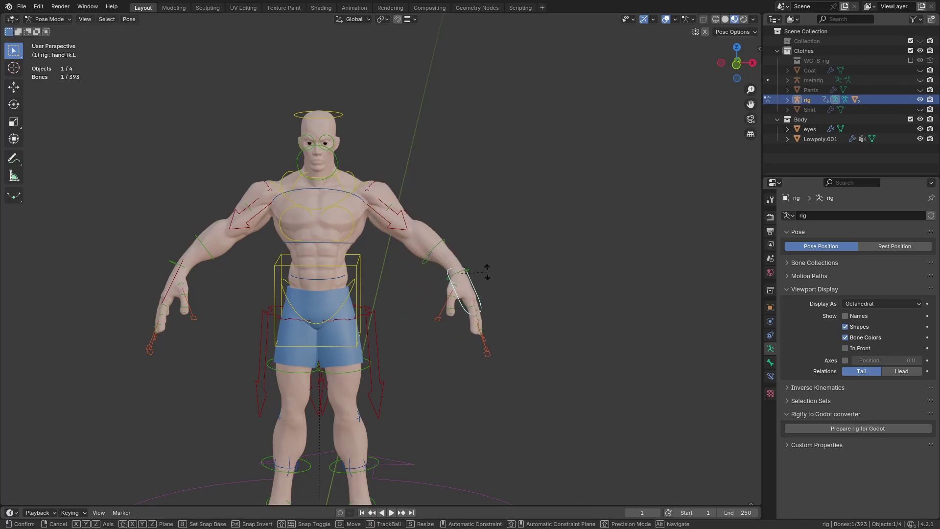
pyautogui.press('r')
pyautogui.press('r')
pyautogui.click(202, 316)
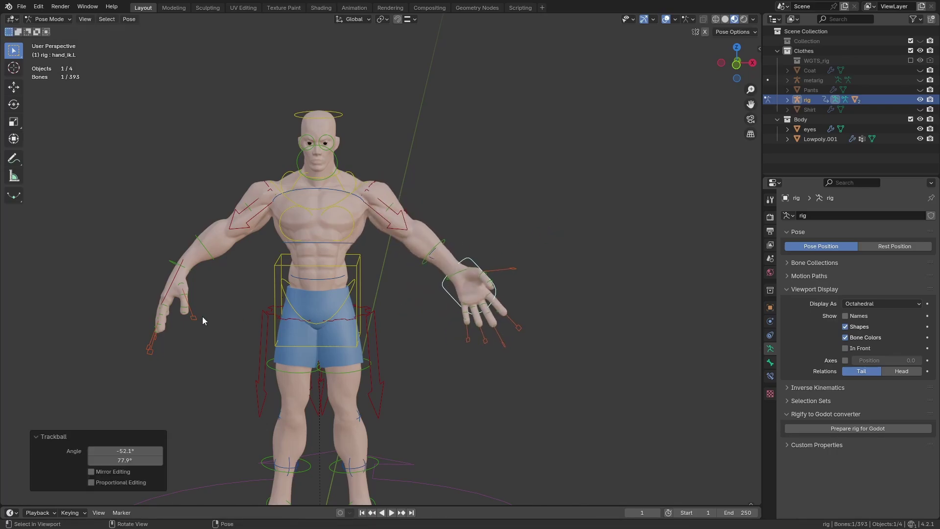
pyautogui.click(167, 284)
pyautogui.press('r')
pyautogui.press('r')
# Step: Box-select the left hand's finger controls and scale them down to curl the fingers
pyautogui.click(213, 274)
pyautogui.scroll(5, 541, 321)
pyautogui.click(434, 198)
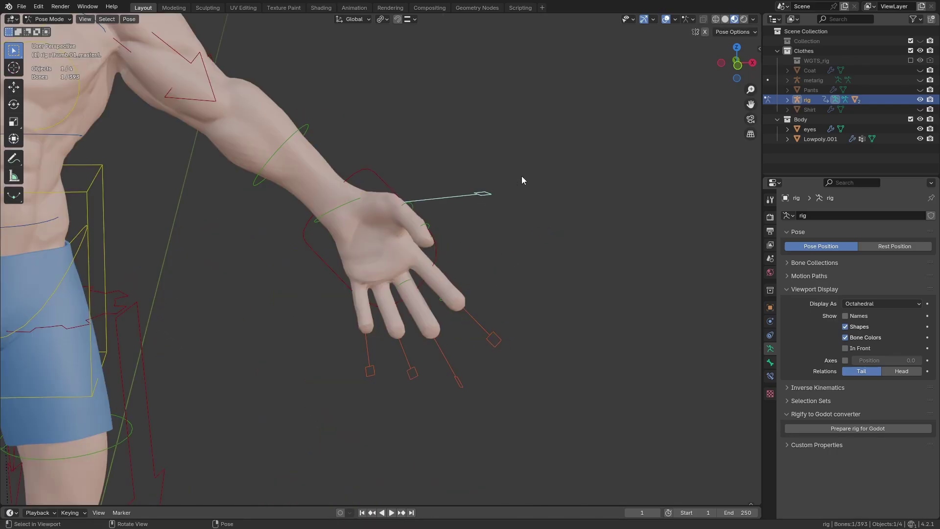
pyautogui.press('s')
pyautogui.rightClick(544, 228)
pyautogui.moveTo(361, 425); pyautogui.dragTo(517, 336)
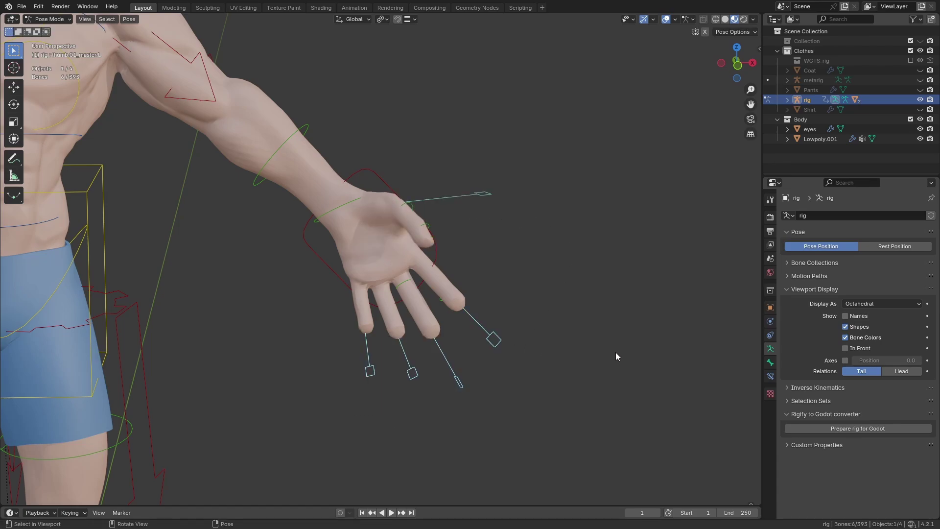
pyautogui.press('s')
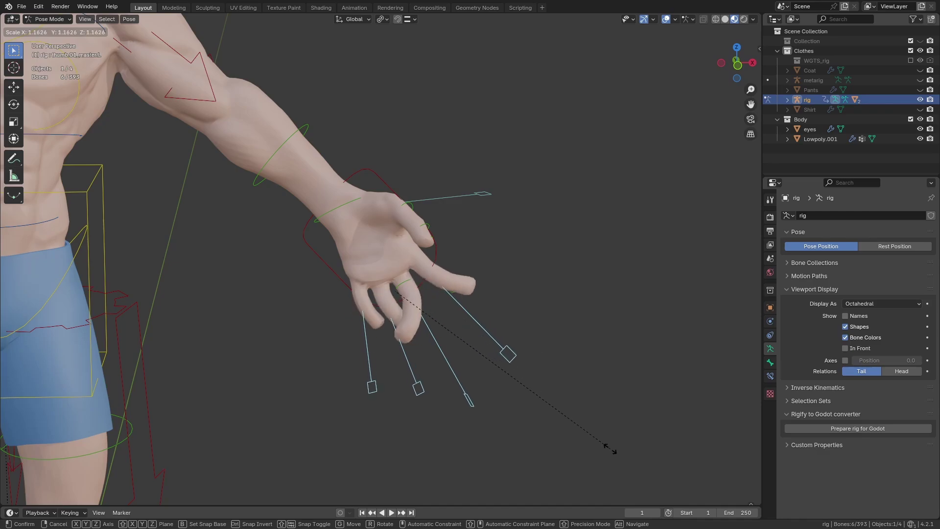
pyautogui.click(544, 366)
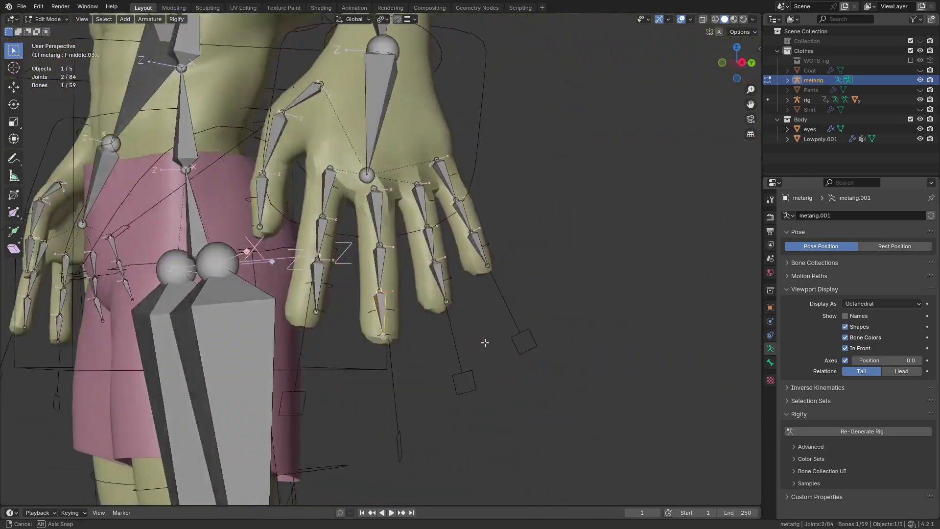
# Step: Move the middle finger joint, regenerate the rig, and undo back to metarig editing
pyautogui.press('g')
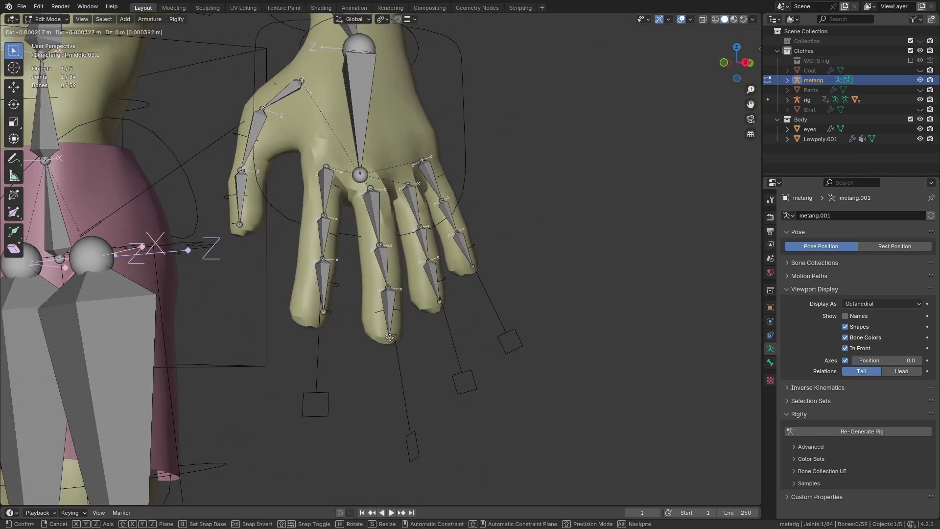
pyautogui.click(384, 243)
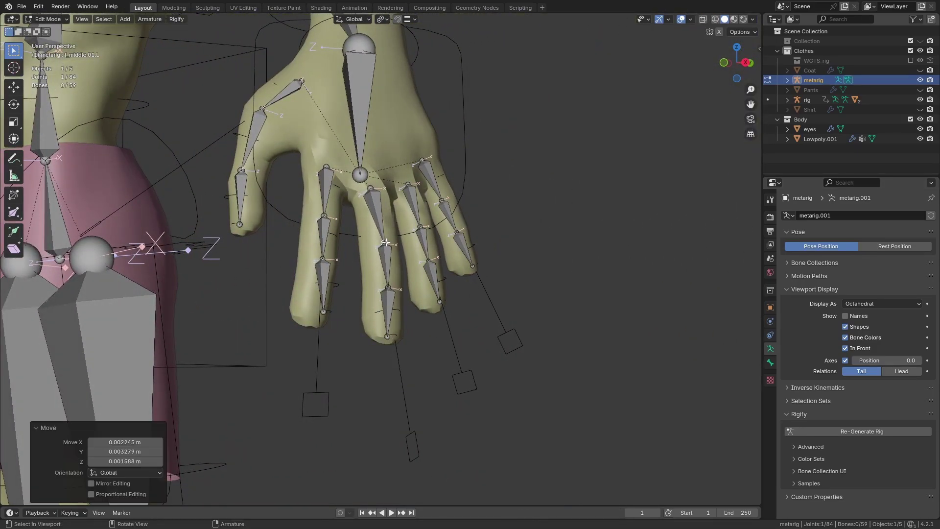
pyautogui.click(872, 431)
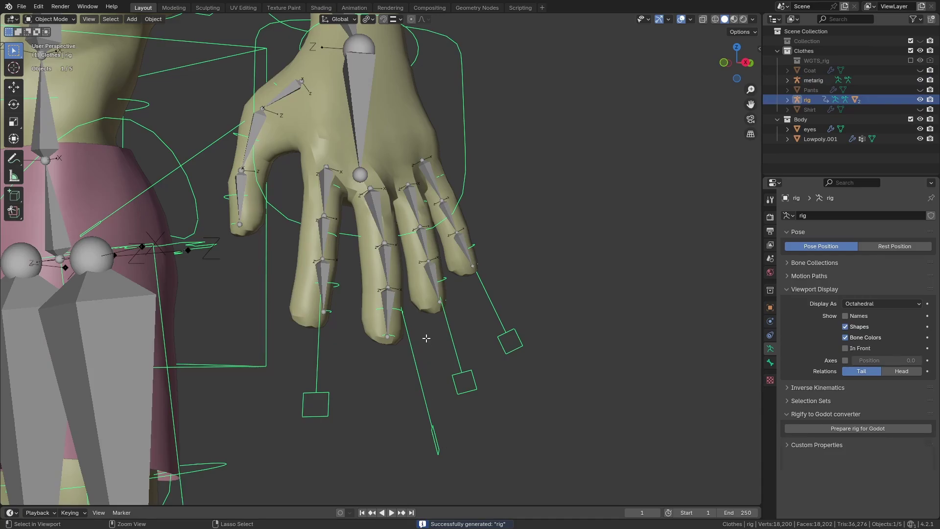
pyautogui.hotkey('ctrl', 'z')
# Step: Reposition the finger joint twice from a side view, regenerate and inspect, then undo to the metarig
pyautogui.moveTo(404, 279); pyautogui.dragTo(479, 279, button='middle')
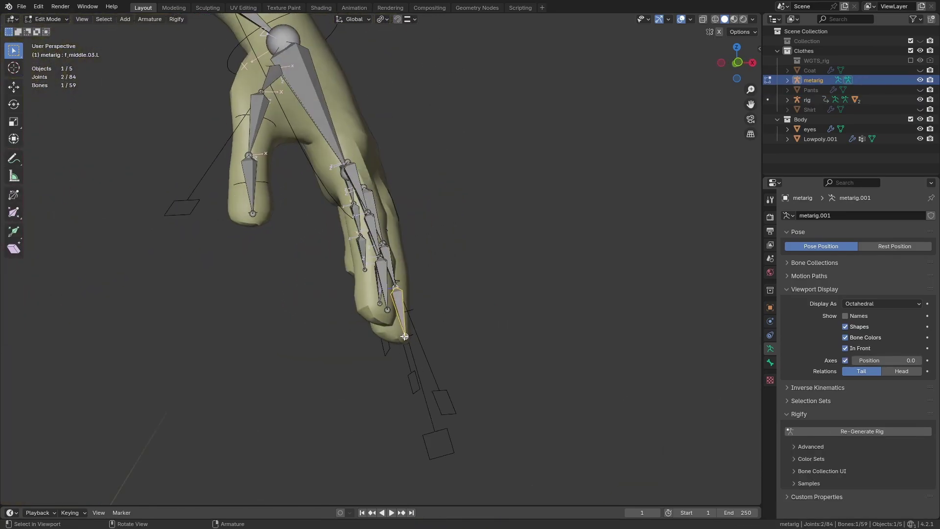
pyautogui.press('g')
pyautogui.click(458, 311)
pyautogui.moveTo(458, 310); pyautogui.dragTo(411, 294, button='middle')
pyautogui.press('g')
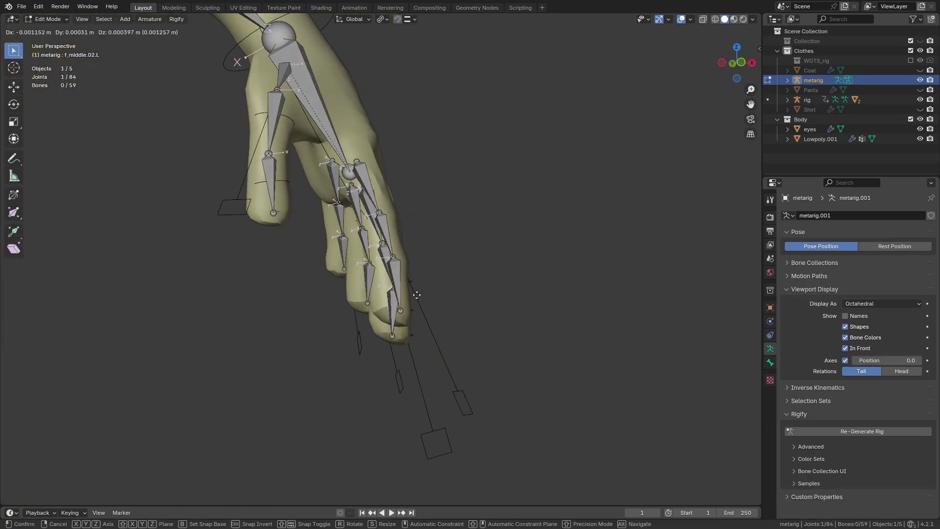
pyautogui.click(412, 293)
pyautogui.click(824, 432)
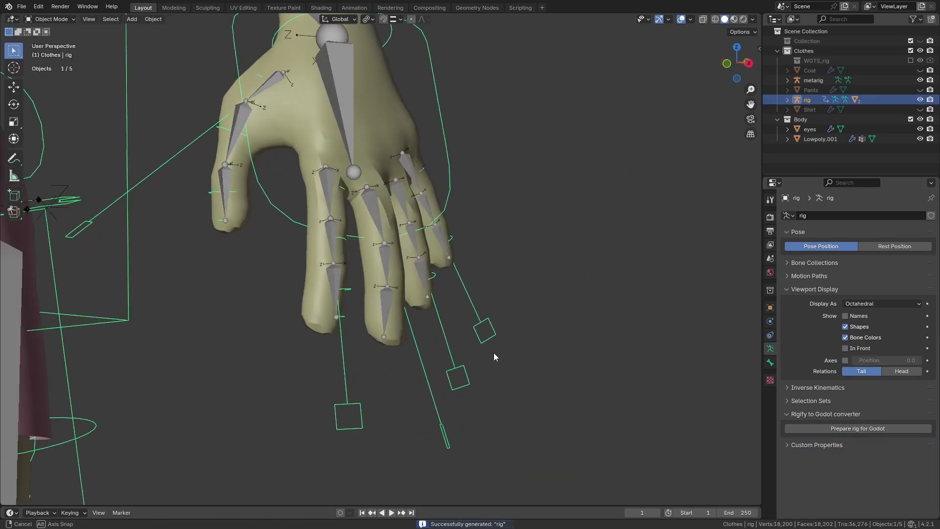
pyautogui.moveTo(493, 353); pyautogui.dragTo(343, 344, button='middle')
pyautogui.hotkey('ctrl', 'z')
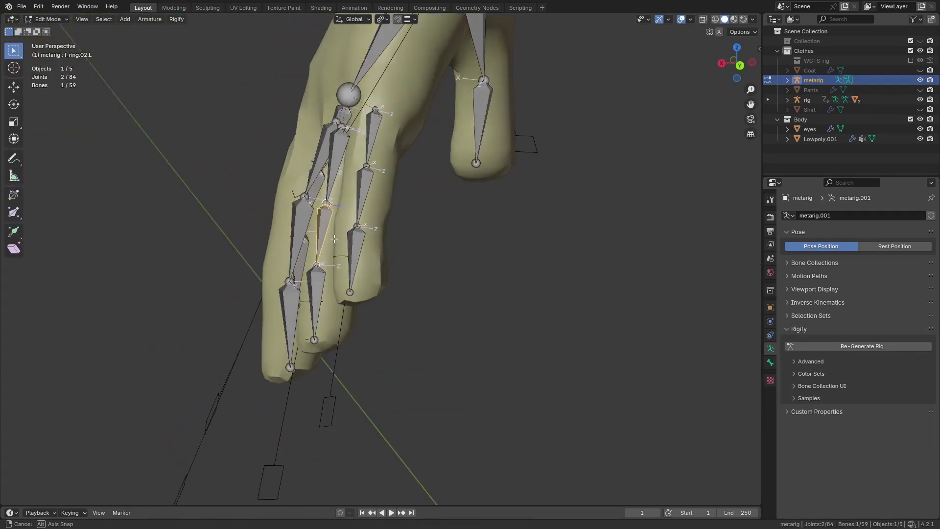
# Step: Move the ring finger's middle joint and tip joint to new positions
pyautogui.click(321, 338)
pyautogui.click(342, 202)
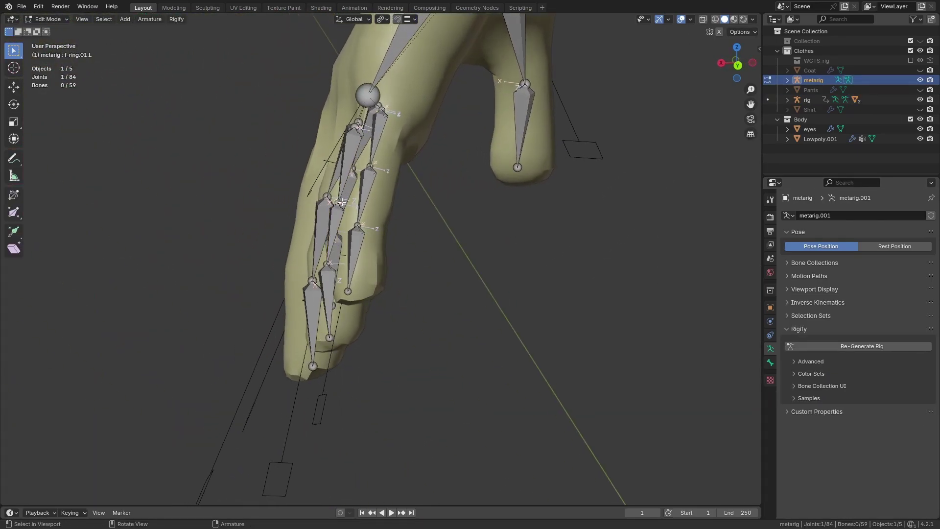
pyautogui.moveTo(343, 201); pyautogui.dragTo(346, 204, button='middle')
pyautogui.press('g')
pyautogui.click(346, 204)
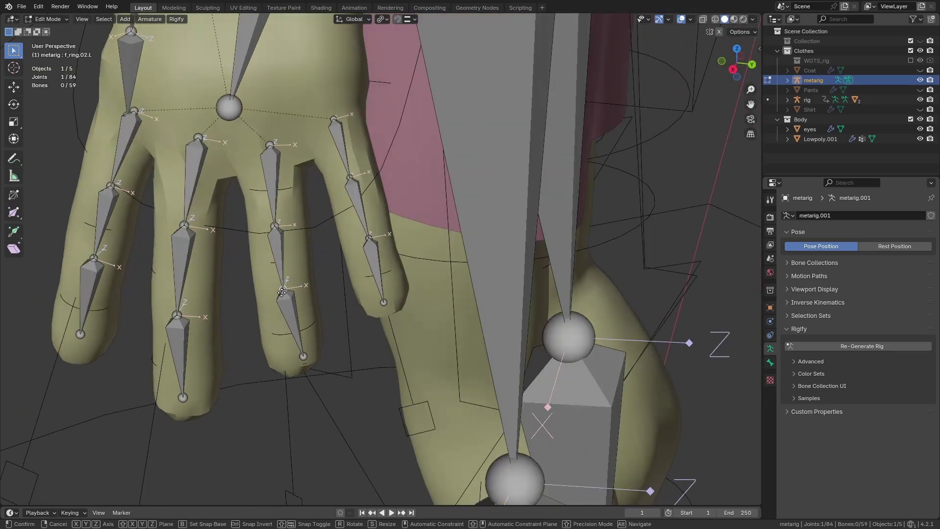
pyautogui.click(284, 292)
pyautogui.press('g')
pyautogui.click(293, 361)
# Step: Adjust one more finger joint, regenerate the rig, and curl the fingers into a fist
pyautogui.moveTo(294, 361)
pyautogui.mouseDown(button='middle')
pyautogui.moveTo(353, 308)
pyautogui.moveTo(384, 296)
pyautogui.mouseUp(button='middle')
pyautogui.press('g')
pyautogui.click(352, 308)
pyautogui.press('Tab')
pyautogui.click(845, 346)
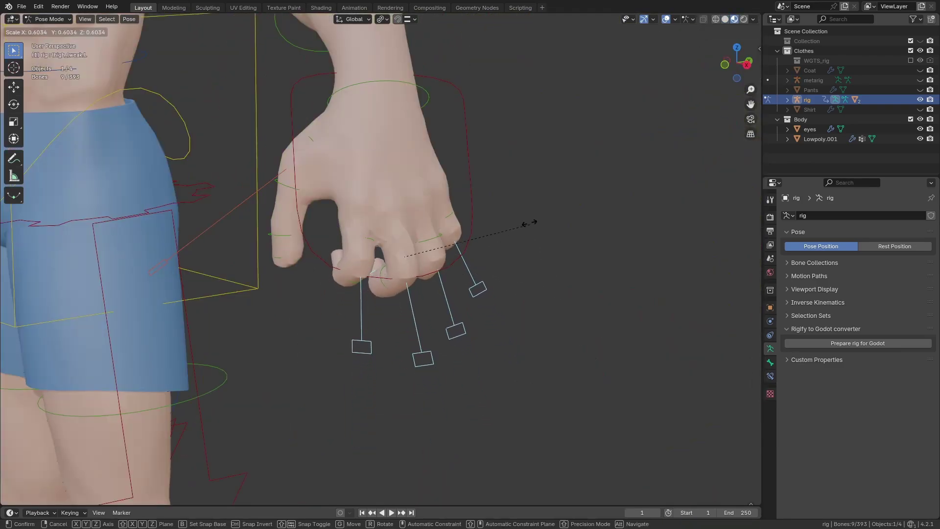
pyautogui.click(524, 222)
pyautogui.moveTo(524, 222)
pyautogui.mouseDown(button='middle')
pyautogui.moveTo(558, 223)
pyautogui.moveTo(480, 229)
pyautogui.moveTo(571, 260)
pyautogui.moveTo(464, 235)
pyautogui.mouseUp(button='middle')
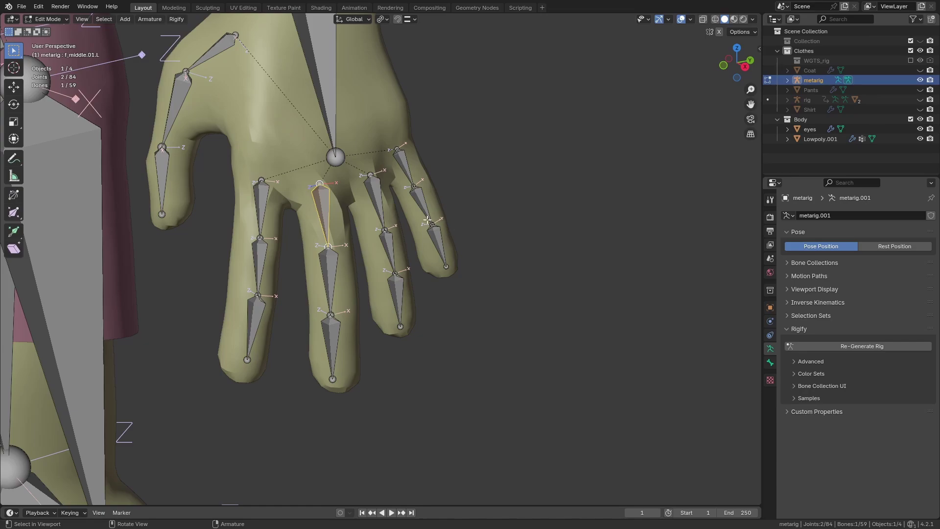
# Step: In Pose Mode, set f_middle.01.L's Rigify bend rotation axis to X manual
pyautogui.click(59, 23)
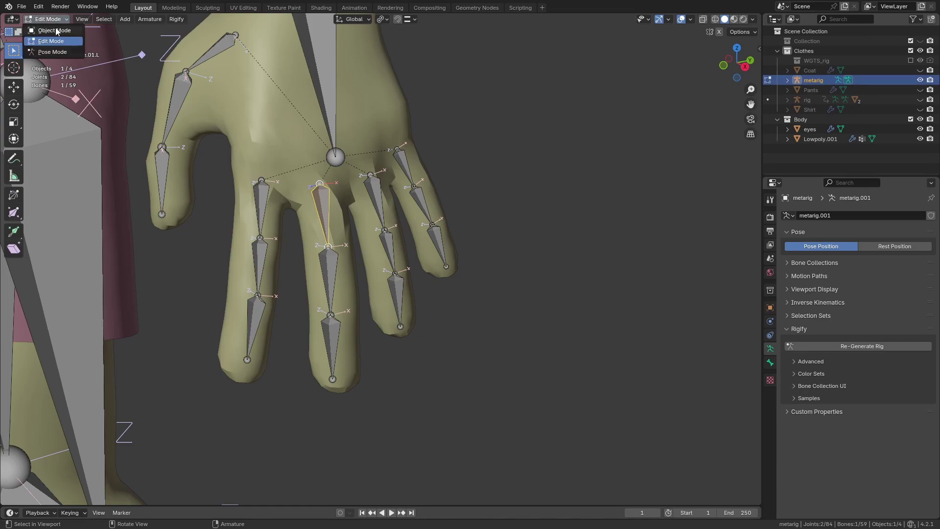
pyautogui.click(49, 53)
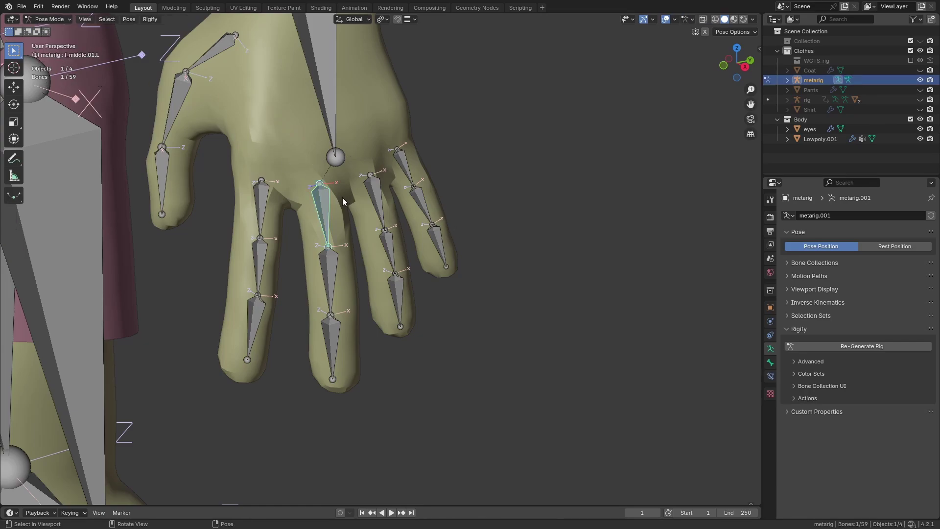
pyautogui.click(770, 362)
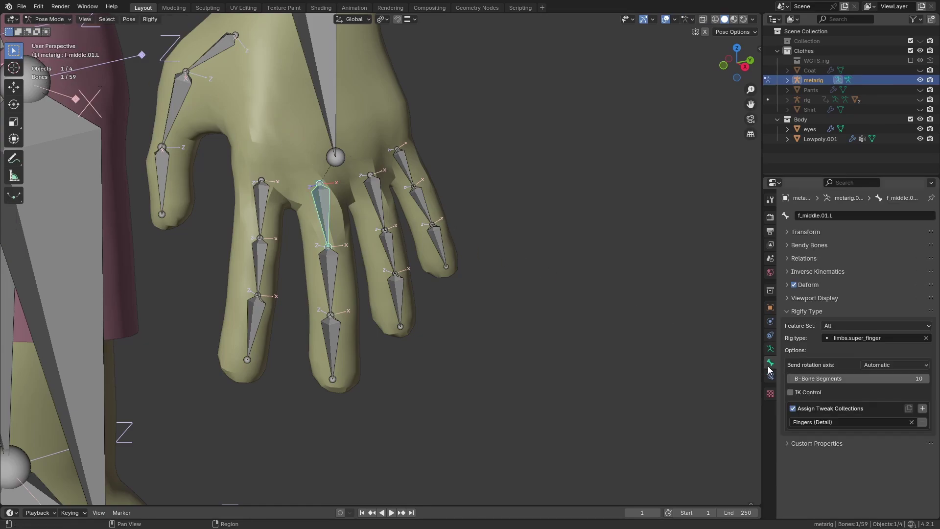
pyautogui.click(889, 367)
pyautogui.click(879, 389)
pyautogui.scroll(2, 336, 246)
pyautogui.scroll(-2, 313, 219)
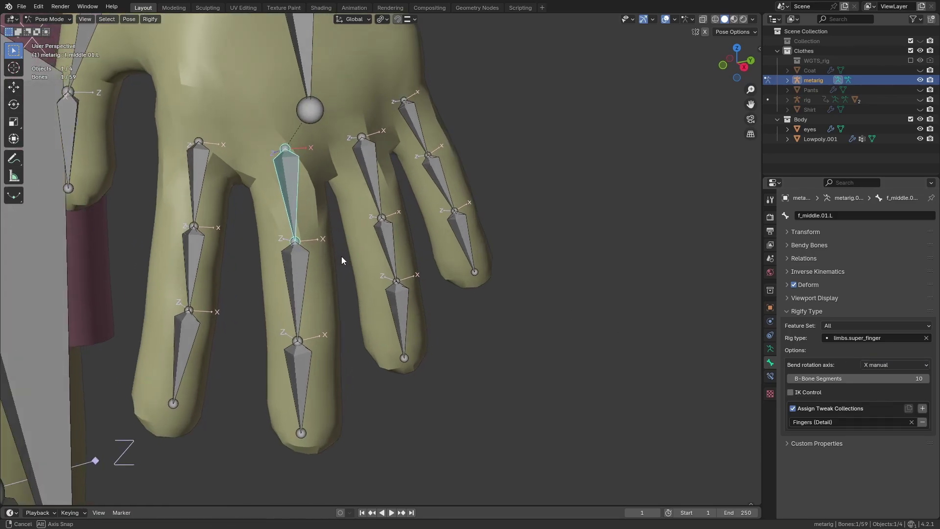
pyautogui.scroll(-2, 342, 256)
# Step: Test-rotate f_middle.02.L around its local X axis without keeping the rotation
pyautogui.click(266, 255)
pyautogui.scroll(4, 300, 259)
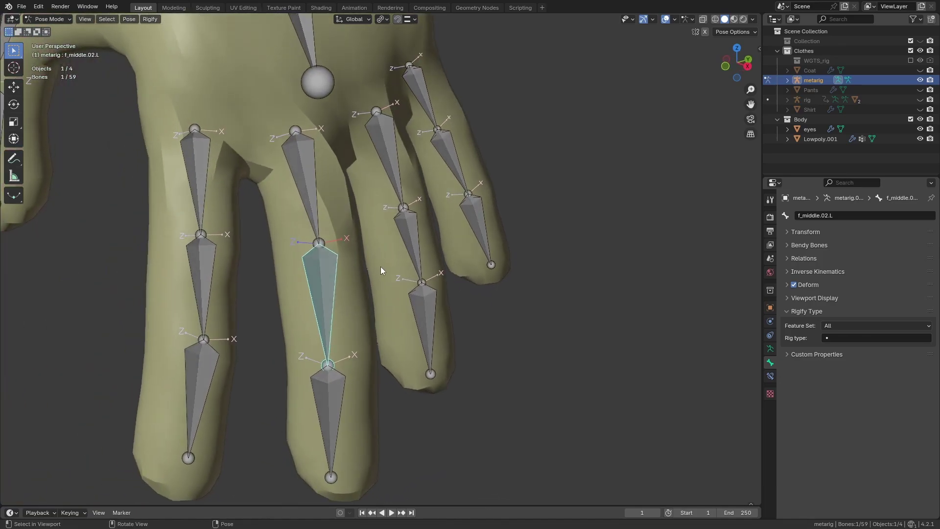
pyautogui.press('r')
pyautogui.press('x')
pyautogui.press('x')
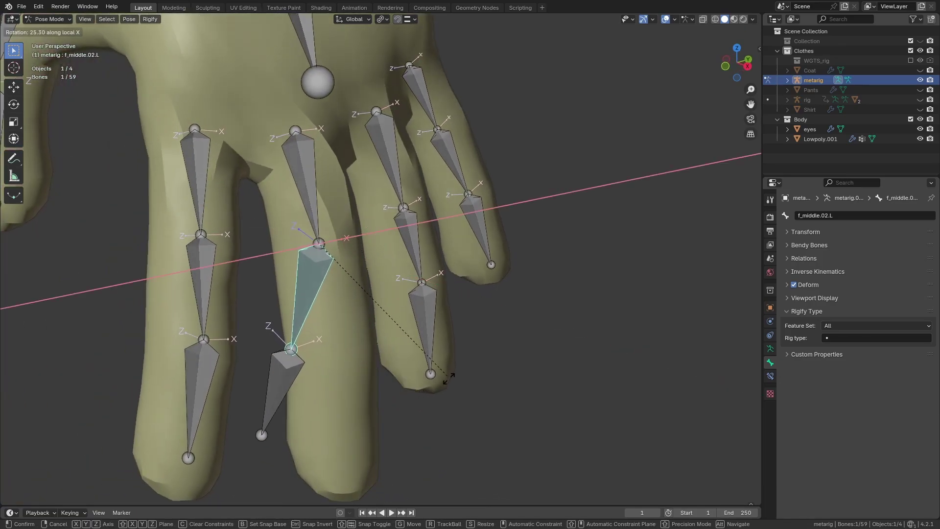
pyautogui.press('Escape')
pyautogui.press('r')
pyautogui.press('x')
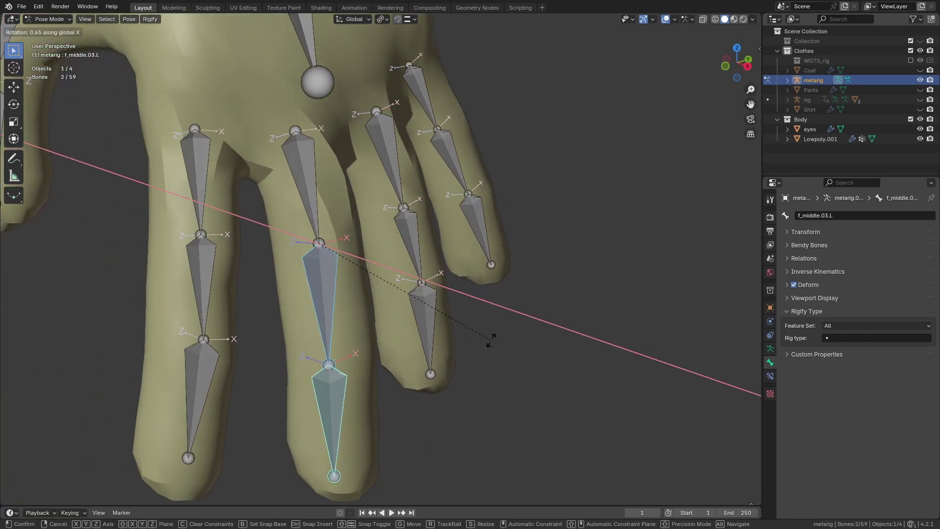
pyautogui.press('x')
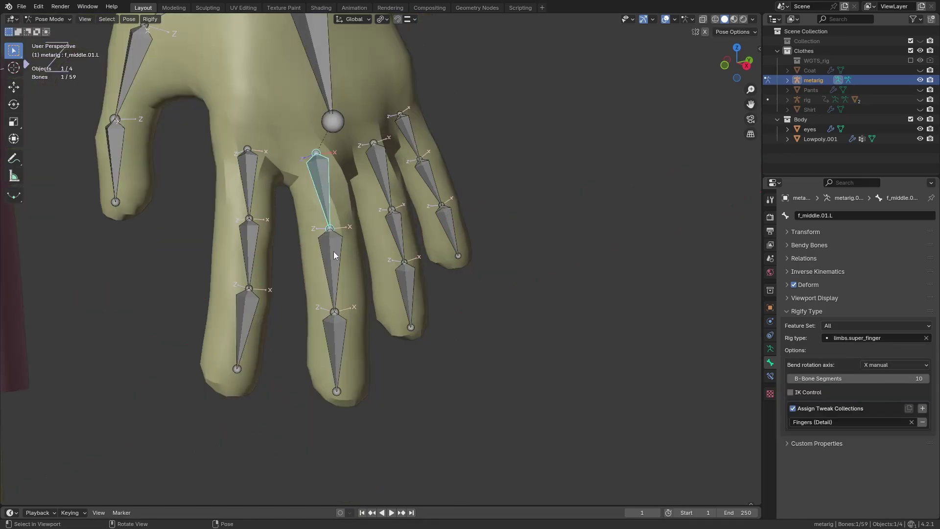
# Step: With all three middle finger bones and Individual Origins pivot, test-curl on local X, then cancel
pyautogui.keyDown('shift'); pyautogui.click(334, 252); pyautogui.keyUp('shift')
pyautogui.keyDown('shift'); pyautogui.click(341, 341); pyautogui.keyUp('shift')
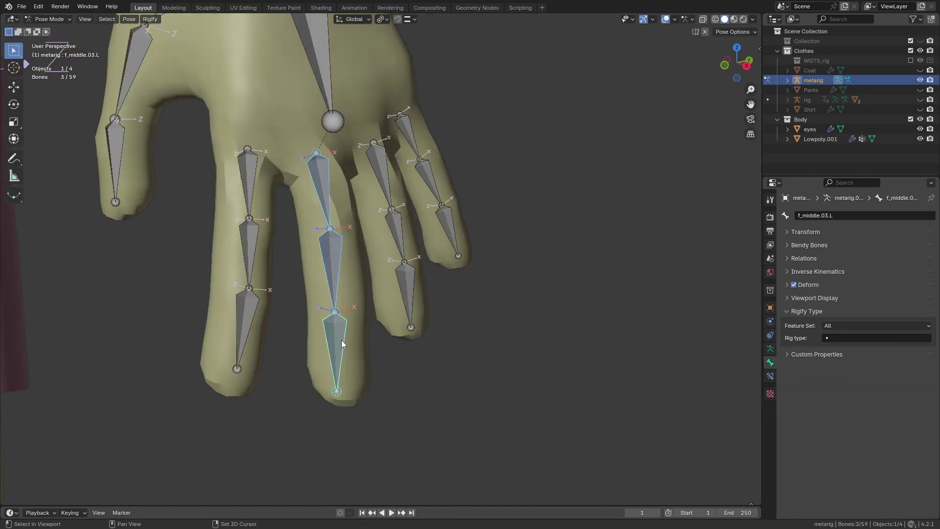
pyautogui.click(387, 19)
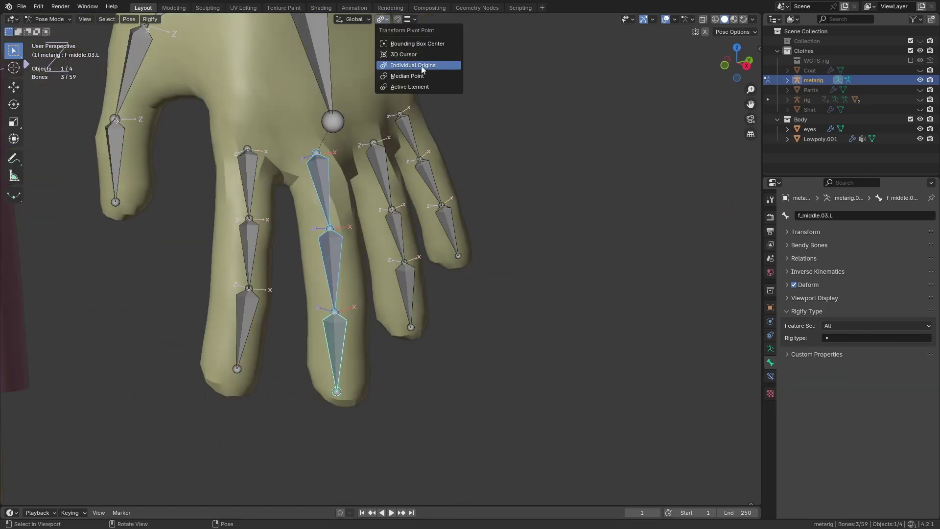
pyautogui.click(412, 66)
pyautogui.moveTo(485, 186); pyautogui.dragTo(500, 198, button='middle')
pyautogui.press('r')
pyautogui.press('x')
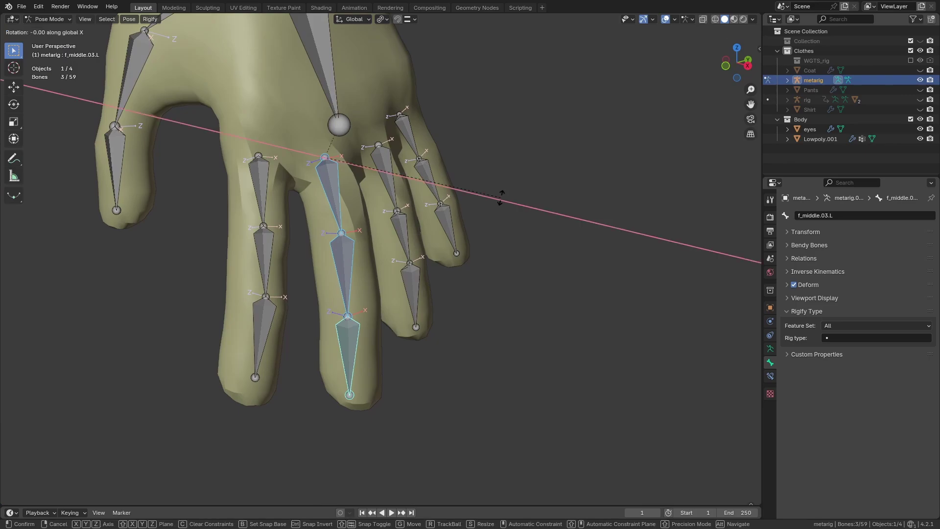
pyautogui.press('x')
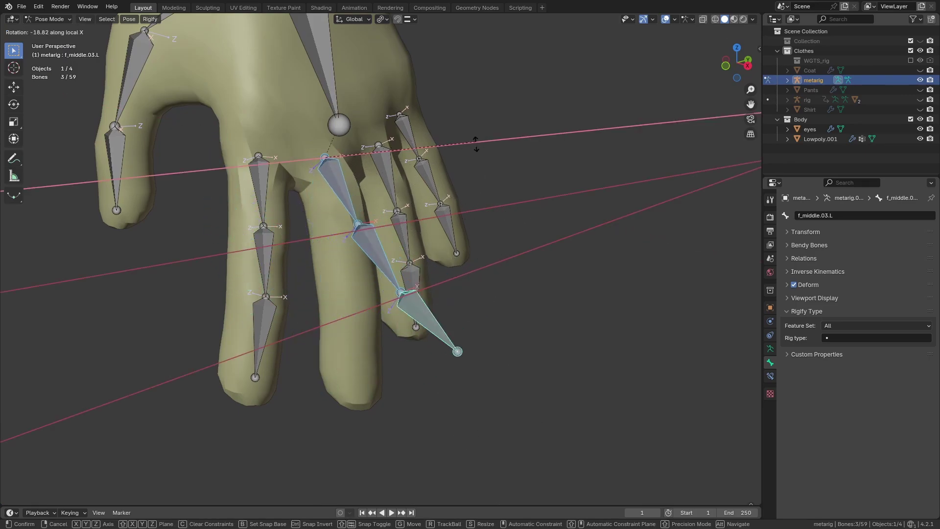
pyautogui.press('Escape')
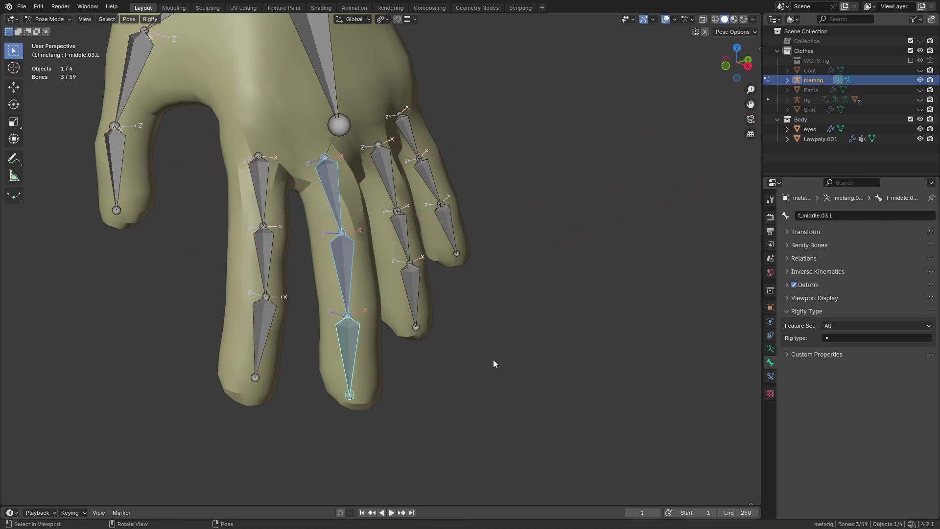
# Step: Adjust the middle finger bones' roll in Edit Mode, then return to Pose Mode
pyautogui.click(45, 19)
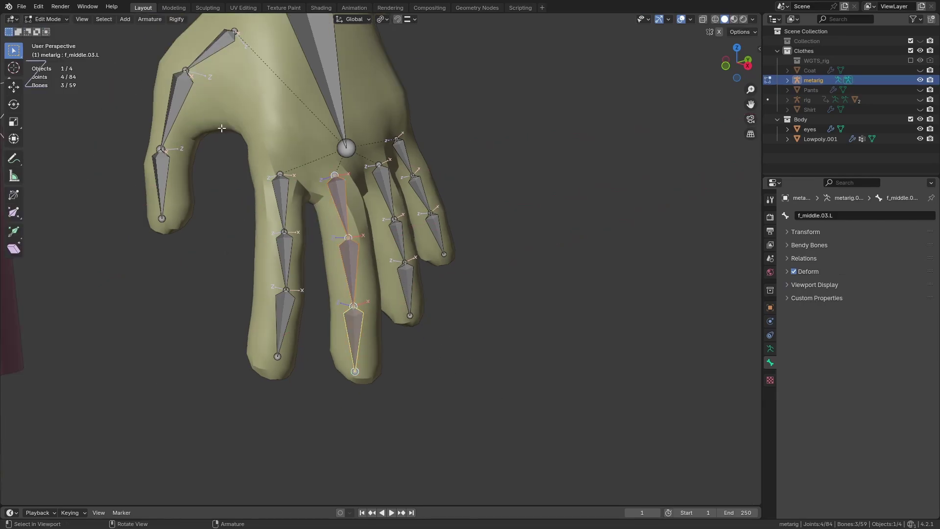
pyautogui.moveTo(508, 289); pyautogui.dragTo(458, 264, button='middle')
pyautogui.click(445, 187)
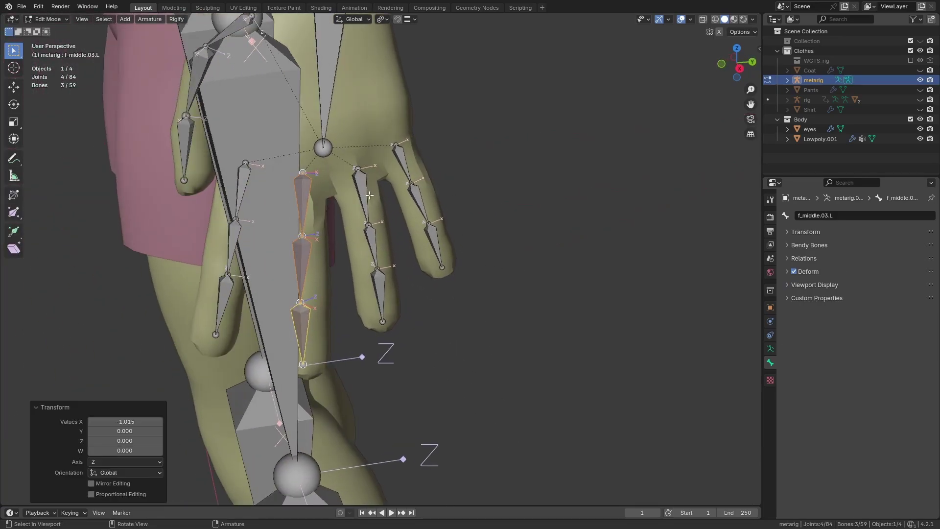
pyautogui.moveTo(445, 187); pyautogui.dragTo(414, 178, button='middle')
pyautogui.click(42, 21)
pyautogui.click(46, 53)
pyautogui.moveTo(161, 80); pyautogui.dragTo(489, 216, button='middle')
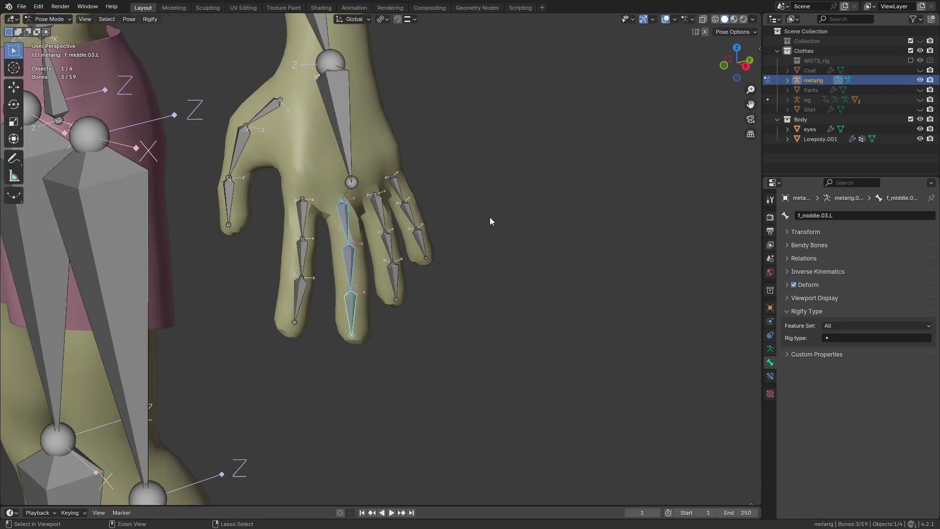
# Step: Test-curl the middle finger on local X again, revert it, and return to Edit Mode
pyautogui.press('r')
pyautogui.press('x')
pyautogui.press('x')
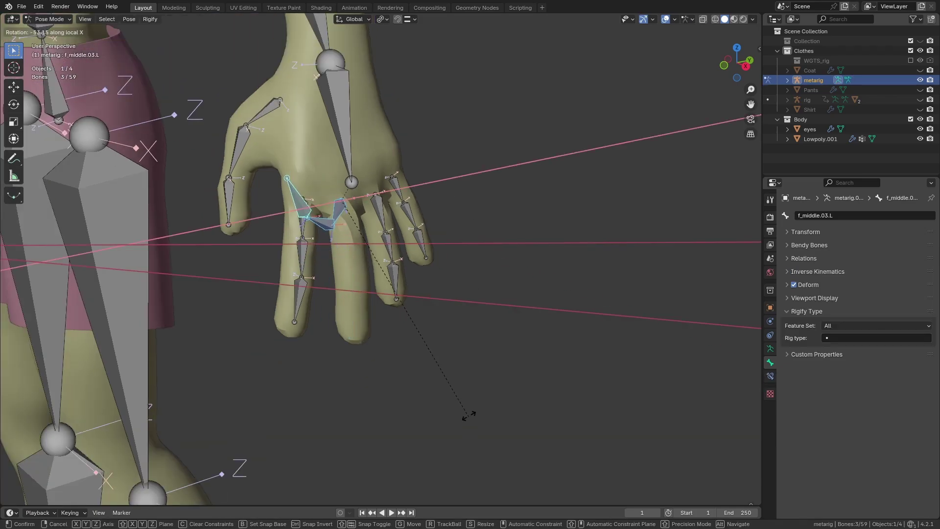
pyautogui.click(468, 416)
pyautogui.moveTo(416, 308)
pyautogui.mouseDown(button='middle')
pyautogui.moveTo(488, 301)
pyautogui.moveTo(411, 305)
pyautogui.mouseUp(button='middle')
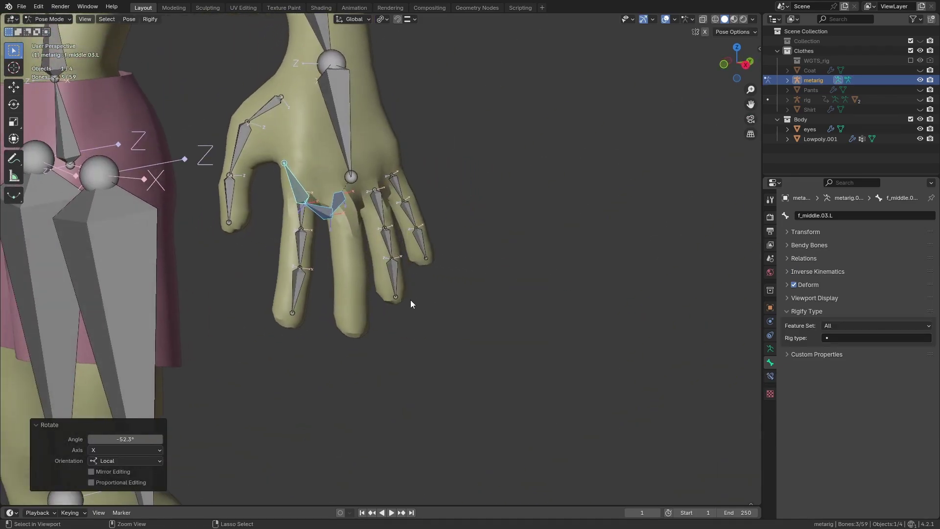
pyautogui.hotkey('ctrl', 'z')
pyautogui.press('Tab')
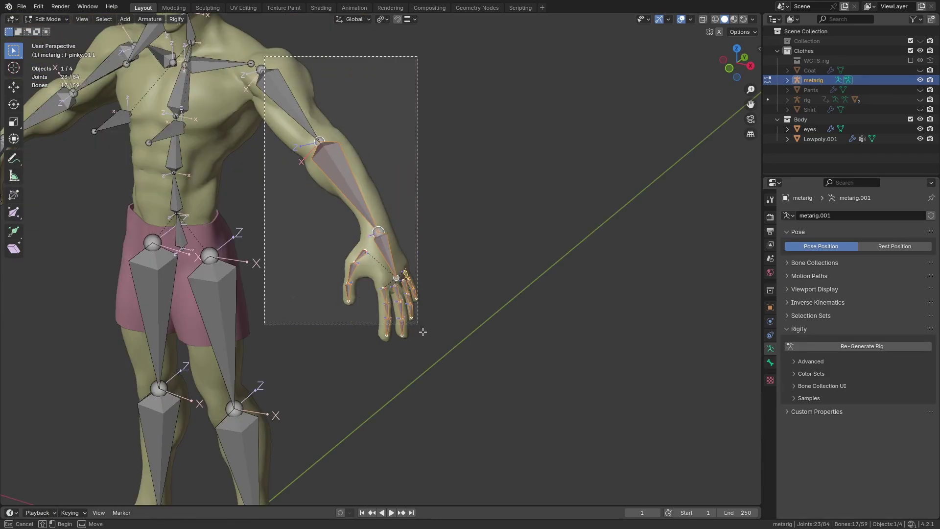
# Step: Symmetrize the box-selected left arm and hand bones to the right, then regenerate the rig
pyautogui.keyDown('shift'); pyautogui.moveTo(265, 58); pyautogui.dragTo(470, 381); pyautogui.keyUp('shift')
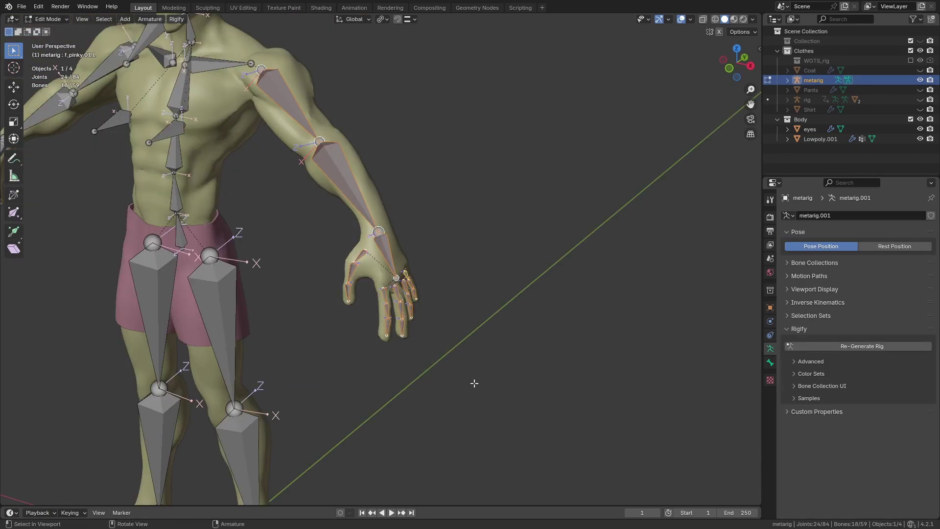
pyautogui.click(146, 25)
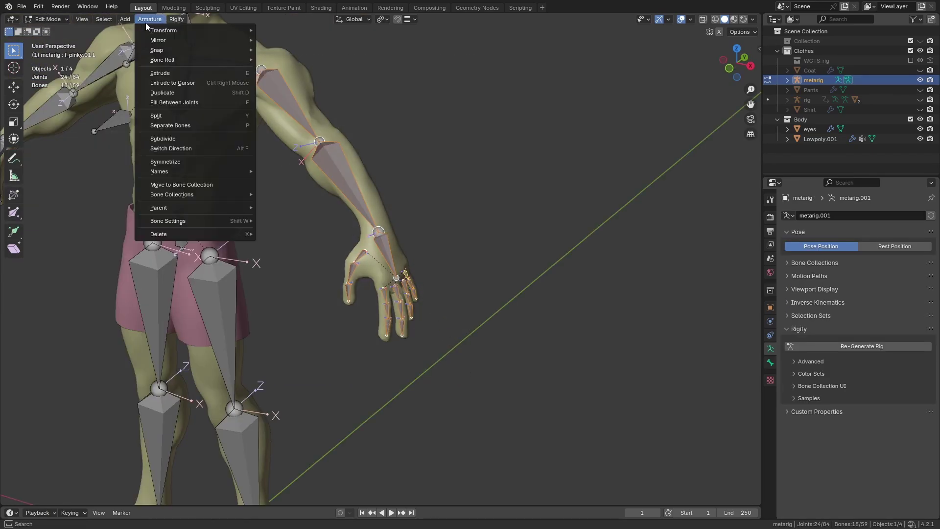
pyautogui.click(183, 161)
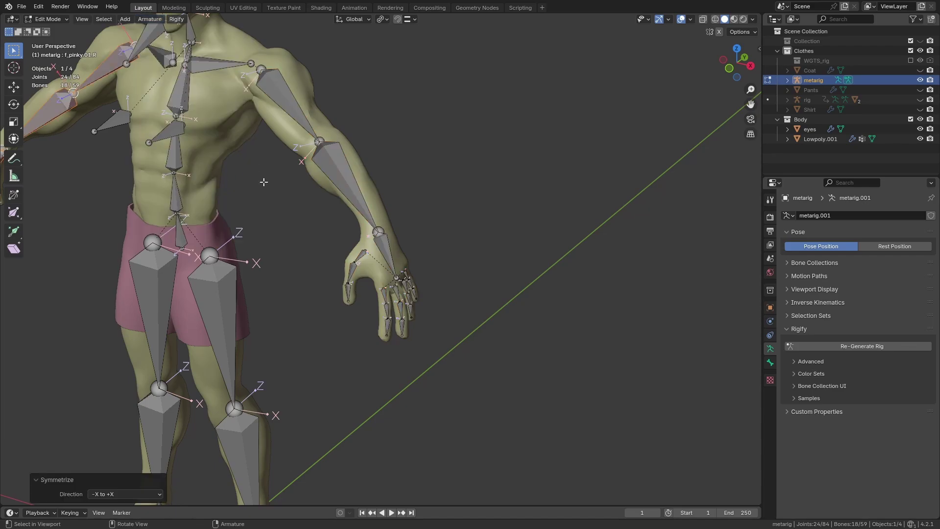
pyautogui.click(838, 345)
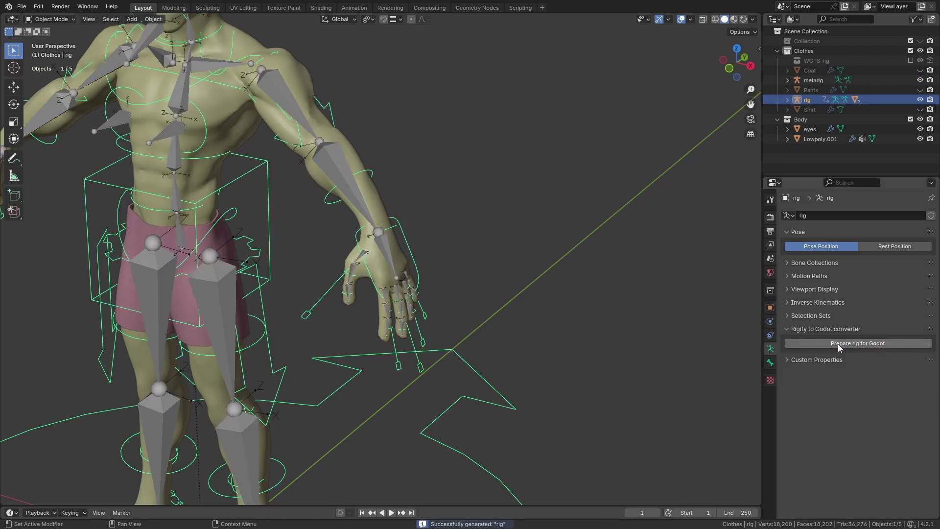
# Step: Move the left hand IK control outward and scale down the finger and thumb masters to curl them
pyautogui.press('g')
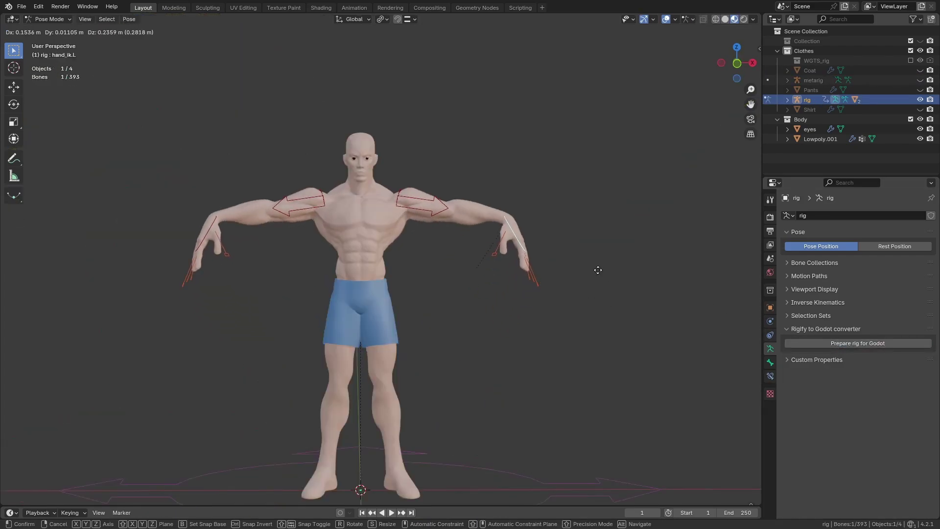
pyautogui.click(598, 270)
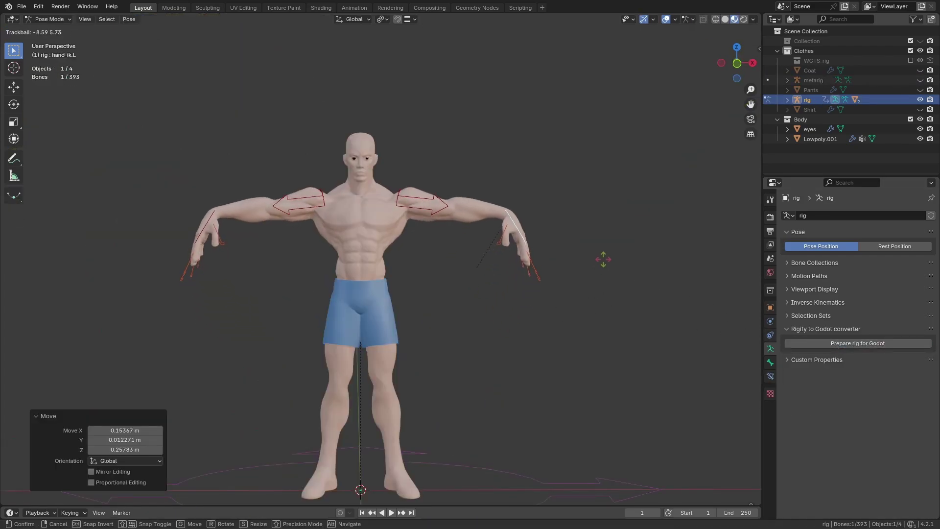
pyautogui.keyDown('shift'); pyautogui.click(571, 240); pyautogui.keyUp('shift')
pyautogui.press('s')
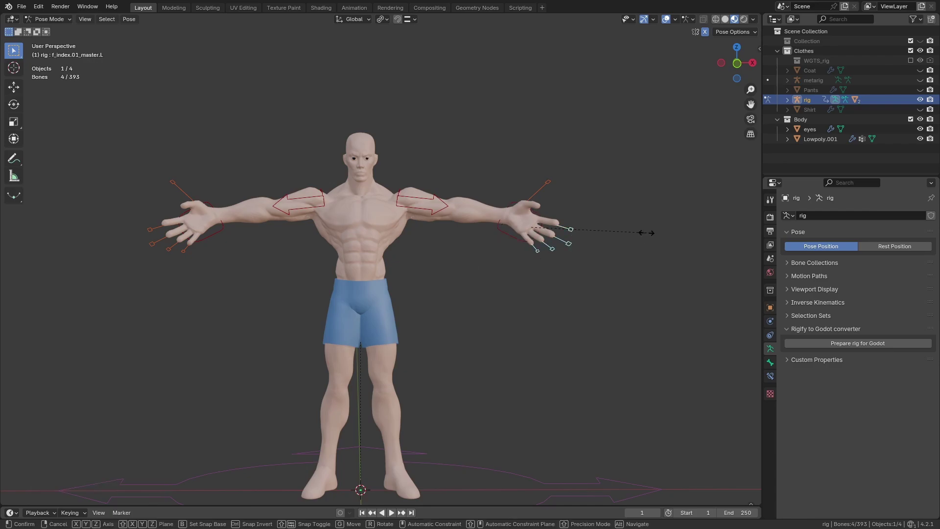
pyautogui.click(603, 210)
pyautogui.click(544, 186)
pyautogui.press('s')
pyautogui.click(614, 193)
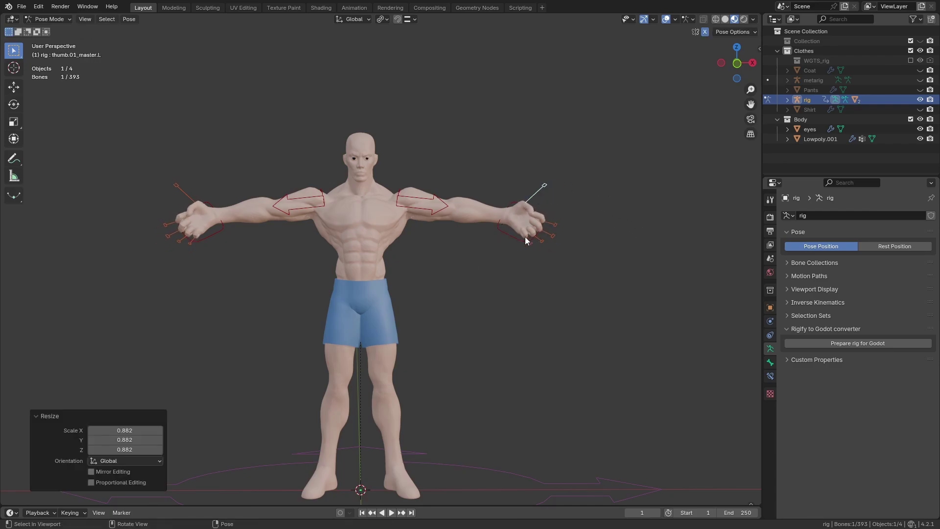
# Step: Rotate the left hand IK control and move it down to lower the arm
pyautogui.click(525, 237)
pyautogui.press('r')
pyautogui.press('r')
pyautogui.click(601, 232)
pyautogui.press('g')
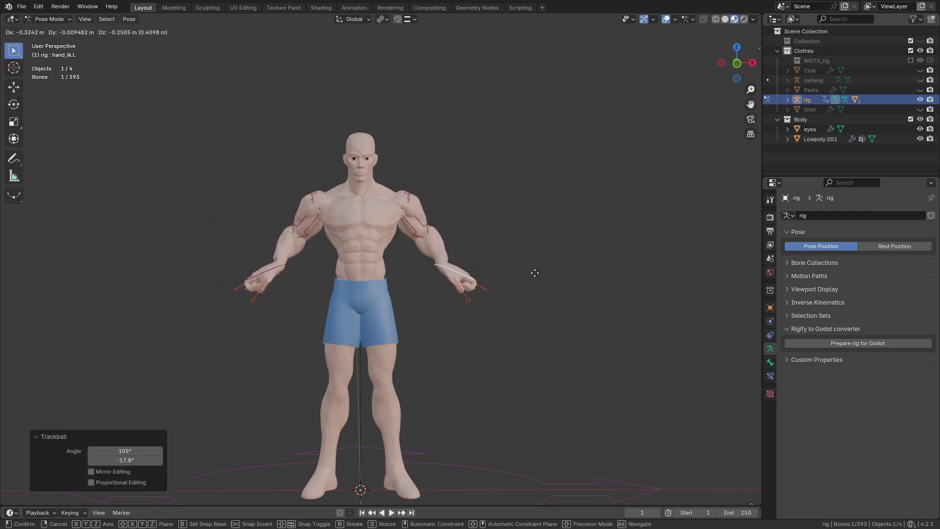
pyautogui.click(574, 283)
pyautogui.moveTo(574, 283)
pyautogui.mouseDown(button='middle')
pyautogui.moveTo(525, 267)
pyautogui.moveTo(544, 282)
pyautogui.mouseUp(button='middle')
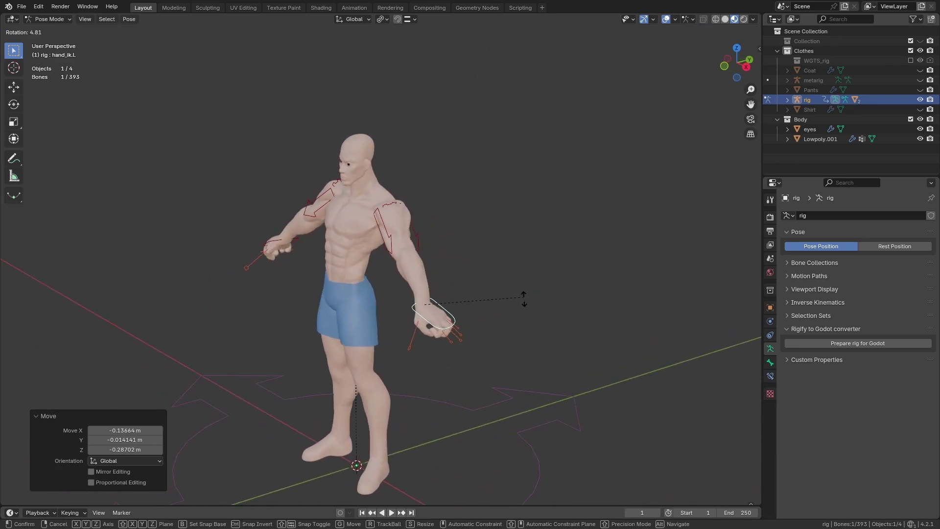